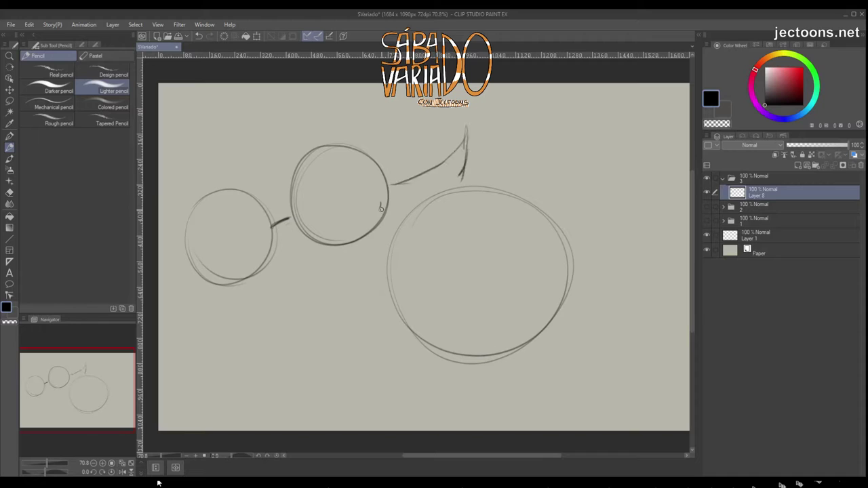
Sketch the first character's wide fanged mouth, jaw, hat lines, pupils and short leg strokes around the existing eye circles.
mouse_move(375, 275)
left_mouse_down()
mouse_move(179, 285)
mouse_move(292, 404)
left_mouse_up()
left_click_drag(179, 288, 359, 369)
mouse_move(213, 346)
left_mouse_down()
mouse_move(322, 323)
mouse_move(347, 297)
left_mouse_up()
left_click_drag(255, 142, 162, 216)
left_click_drag(202, 183, 166, 232)
left_click_drag(198, 84, 218, 156)
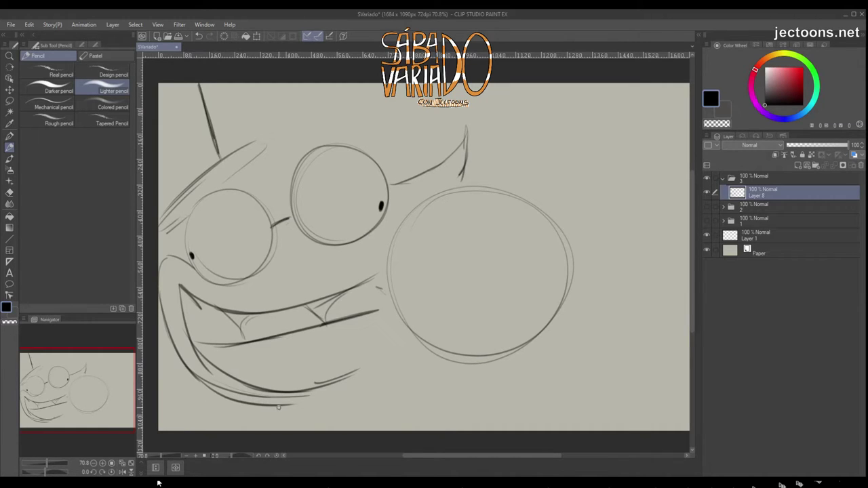
left_click_drag(214, 426, 358, 402)
left_click_drag(291, 407, 434, 389)
Scale the first character sketch down and place it in the upper-left corner of the canvas.
key("ctrl+minus")
key("ctrl+minus")
key("ctrl+minus")
key("ctrl+t")
key("Return")
Rough out the second character's two large round eyes in the empty canvas area, undoing the discarded trial strokes.
key("ctrl+plus")
key("ctrl+plus")
key("ctrl+plus")
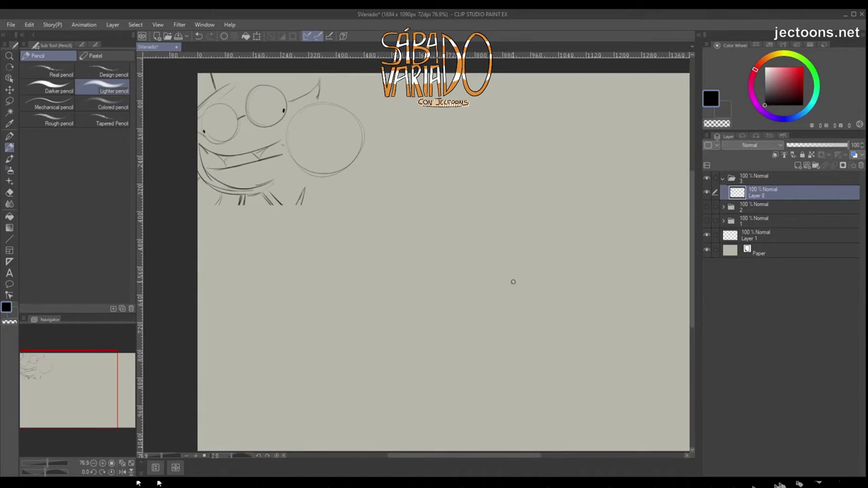
left_click_drag(469, 323, 587, 305)
left_click_drag(565, 261, 498, 252)
mouse_move(475, 224)
left_mouse_down()
mouse_move(421, 195)
mouse_move(468, 248)
left_mouse_up()
left_click_drag(535, 203, 506, 231)
key("ctrl+z")
key("ctrl+z")
left_click_drag(435, 179, 457, 217)
key("ctrl+z")
left_click_drag(569, 153, 613, 240)
left_click_drag(671, 204, 370, 237)
left_click_drag(390, 210, 342, 231)
key("ctrl+z")
key("ctrl+z")
key("ctrl+z")
key("ctrl+z")
Sketch the second character's broad mouth and jaw, with horizontal tooth and lip lines beneath the eyes.
left_click_drag(350, 198, 385, 241)
mouse_move(352, 203)
left_mouse_down()
mouse_move(549, 345)
mouse_move(588, 348)
left_mouse_up()
left_click_drag(362, 264, 583, 279)
mouse_move(606, 274)
left_mouse_down()
mouse_move(608, 252)
mouse_move(606, 274)
left_mouse_up()
left_click_drag(372, 313, 596, 333)
left_click_drag(543, 268, 549, 268)
Add the lower eyelids, small dark pupils and tall hat with its brim to the second character.
left_click_drag(395, 229, 481, 232)
left_click_drag(488, 221, 605, 234)
left_click_drag(394, 191, 394, 201)
left_click_drag(603, 201, 602, 211)
left_click_drag(375, 174, 536, 125)
left_click_drag(422, 146, 399, 214)
mouse_move(415, 135)
left_mouse_down()
mouse_move(371, 216)
mouse_move(395, 105)
left_mouse_up()
Reinforce the second character's jaw curve and sketch its bent, outspread legs below the body.
left_click_drag(344, 169, 359, 312)
left_click_drag(354, 233, 429, 348)
left_click_drag(297, 305, 452, 380)
left_click_drag(529, 312, 458, 312)
mouse_move(599, 307)
left_mouse_down()
mouse_move(454, 317)
mouse_move(541, 311)
left_mouse_up()
Draw thick oval lips inside the second character's mouth and strengthen the hat brim and the line under the body.
mouse_move(326, 207)
left_mouse_down()
mouse_move(366, 227)
mouse_move(449, 233)
left_mouse_up()
left_click_drag(348, 238, 502, 213)
left_click_drag(380, 227, 339, 279)
left_click_drag(407, 227, 501, 291)
left_click_drag(352, 230, 488, 224)
left_click_drag(339, 234, 429, 273)
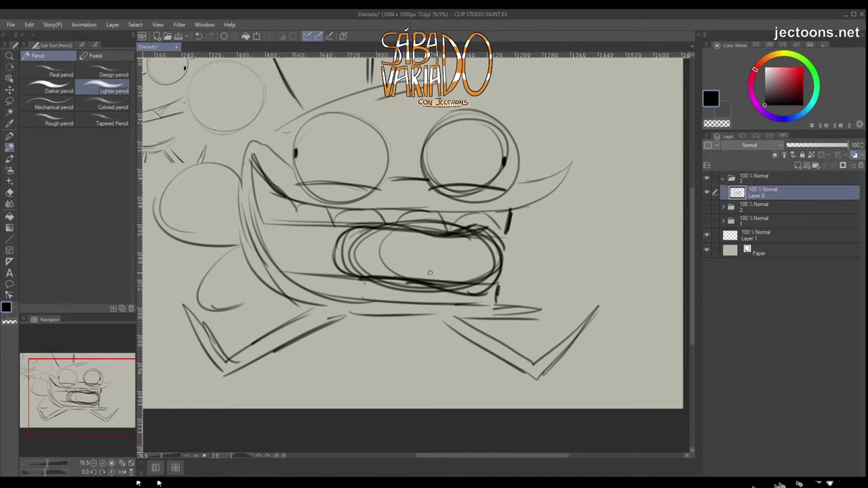
left_click_drag(301, 119, 387, 93)
left_click_drag(406, 204, 439, 225)
left_click_drag(371, 338, 563, 341)
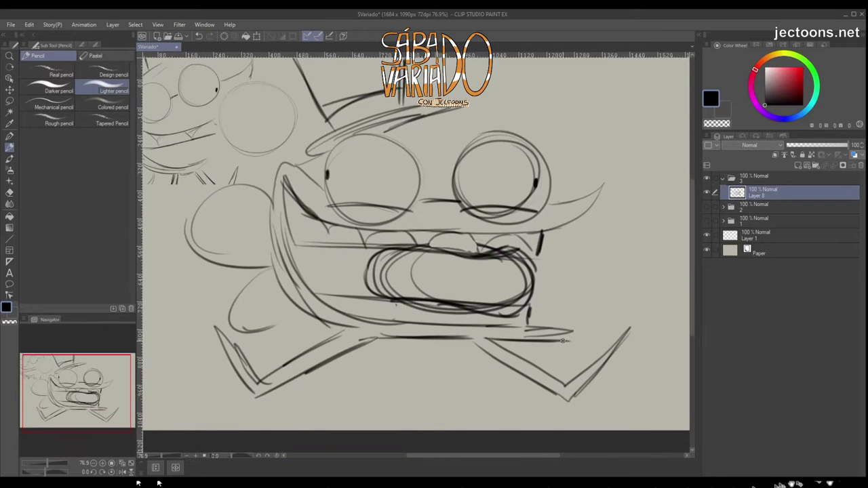
Lasso the second character, scale it down and move it to the upper-right corner of the canvas.
scroll(563, 340, "down", 3)
key("m")
mouse_move(353, 271)
left_mouse_down()
mouse_move(414, 272)
mouse_move(353, 271)
left_mouse_up()
key("ctrl+t")
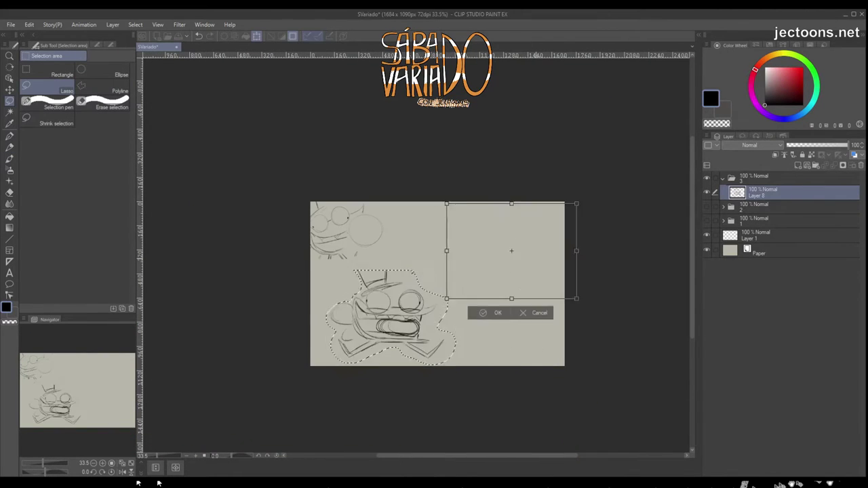
key("Return")
Pencil the third character's round ball, eyes, side tufts and wide slanted mouth in the middle of the canvas.
key("p")
scroll(435, 320, "up", 3)
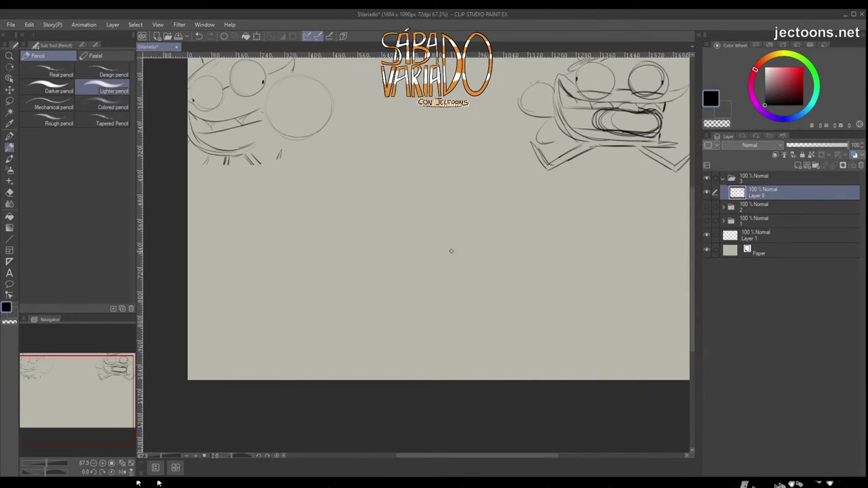
left_click_drag(420, 285, 483, 250)
left_click_drag(475, 214, 468, 257)
left_click_drag(448, 163, 478, 197)
left_click_drag(356, 193, 402, 184)
left_click_drag(479, 197, 515, 261)
left_click_drag(322, 190, 458, 217)
left_click_drag(339, 210, 441, 252)
Add the tall tilted hat and the zigzag legs to the third character.
left_click_drag(424, 159, 533, 95)
left_click_drag(495, 152, 532, 126)
left_click_drag(359, 231, 369, 257)
left_click_drag(427, 253, 338, 276)
mouse_move(378, 237)
left_mouse_down()
mouse_move(303, 229)
mouse_move(324, 210)
left_mouse_up()
Lasso the third character, shrink it and move it to the top centre between the other two sketches.
key("m")
scroll(510, 309, "down", 3)
key("ctrl+t")
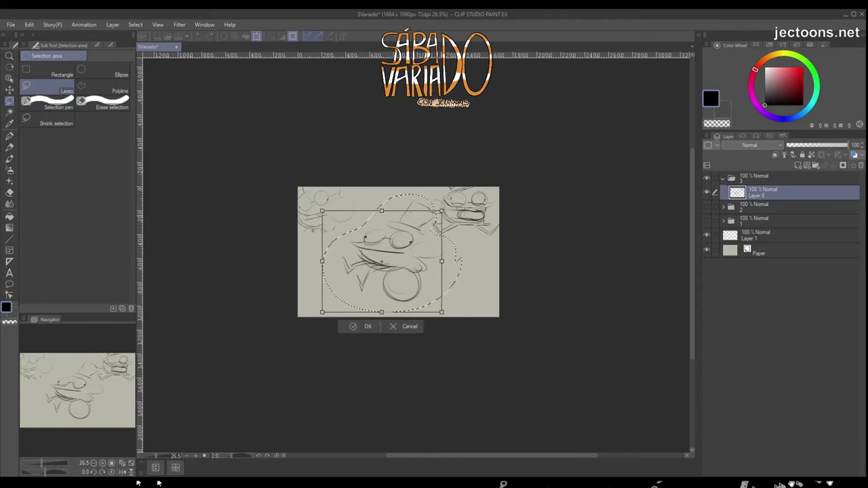
left_click_drag(474, 320, 436, 271)
left_click_drag(393, 258, 394, 210)
key("Return")
Pencil the fourth character's round ball, body, two eyes and diagonal wide mouth in the canvas's lower half.
scroll(380, 203, "up", 2)
key("p")
mouse_move(319, 268)
left_mouse_down()
mouse_move(348, 309)
mouse_move(351, 272)
left_mouse_up()
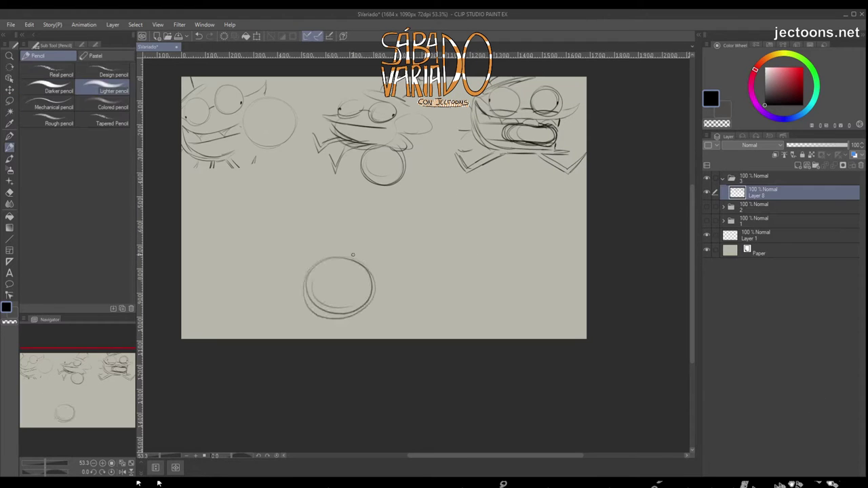
left_click_drag(393, 243, 309, 263)
mouse_move(406, 229)
left_mouse_down()
mouse_move(298, 288)
mouse_move(343, 217)
left_mouse_up()
mouse_move(329, 227)
left_mouse_down()
mouse_move(295, 244)
mouse_move(424, 212)
left_mouse_up()
left_click_drag(302, 244, 326, 246)
left_click_drag(286, 271, 406, 234)
left_click_drag(383, 231, 411, 278)
Complete the fourth character with its pointed hat, outstretched legs and rounded side tufts.
left_click_drag(316, 285, 398, 270)
mouse_move(321, 198)
left_mouse_down()
mouse_move(274, 247)
mouse_move(261, 234)
left_mouse_up()
mouse_move(352, 278)
left_mouse_down()
mouse_move(407, 301)
mouse_move(448, 291)
left_mouse_up()
left_click_drag(407, 261, 485, 250)
left_click_drag(295, 253, 318, 302)
Lasso the fourth character, scale it down and move it below the first sketch on the canvas's left side.
key("m")
scroll(384, 208, "down", 3)
scroll(384, 207, "up", 2)
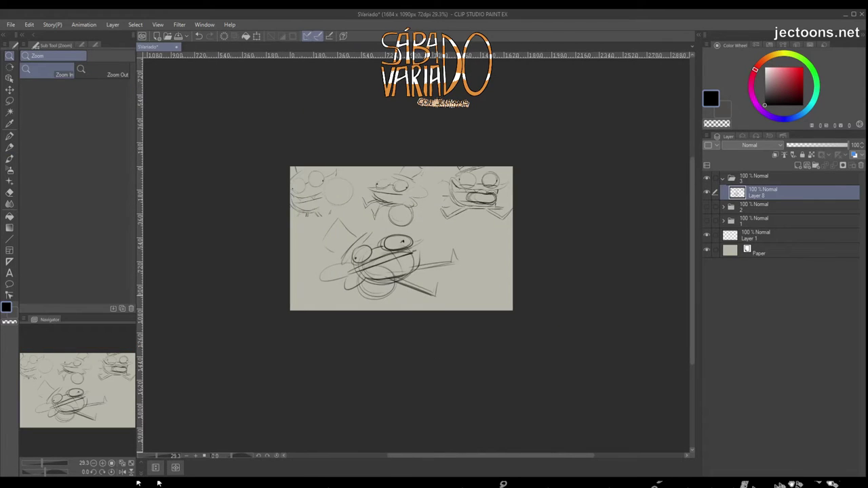
left_click_drag(302, 217, 305, 220)
key("ctrl+t")
left_click_drag(300, 310, 358, 300)
left_click_drag(406, 265, 352, 244)
key("Return")
Start the fifth character with a round ball, an oval body and a bent arm reaching the ball, undoing the last stroke.
key("p")
scroll(428, 287, "up", 2)
left_click_drag(468, 248, 447, 255)
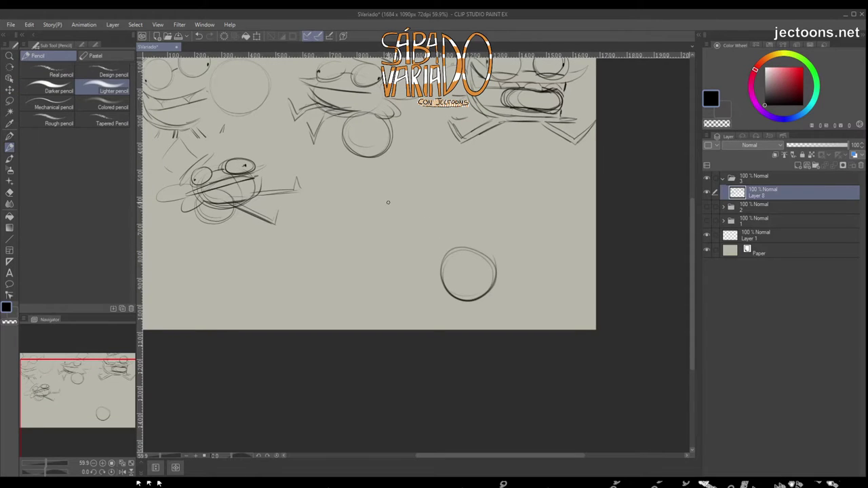
left_click_drag(415, 188, 423, 186)
left_click_drag(421, 238, 475, 207)
mouse_move(497, 200)
left_mouse_down()
mouse_move(475, 252)
mouse_move(483, 251)
left_mouse_up()
mouse_move(468, 252)
left_mouse_down()
mouse_move(493, 260)
mouse_move(471, 252)
left_mouse_up()
mouse_move(373, 204)
left_mouse_down()
mouse_move(434, 166)
mouse_move(458, 197)
left_mouse_up()
key("ctrl+z")
Draw the fifth character's two eyes with heavy lids and the tall hat with a curved brim.
left_click_drag(387, 171, 380, 187)
left_click_drag(437, 169, 434, 197)
left_click_drag(376, 194, 406, 190)
left_click_drag(352, 177, 430, 163)
left_click_drag(359, 158, 410, 119)
Sketch the fifth character's zigzag legs and darken its body edge and bent arm.
left_click_drag(400, 237, 359, 265)
mouse_move(451, 239)
left_mouse_down()
mouse_move(417, 254)
mouse_move(403, 299)
left_mouse_up()
left_click_drag(370, 194, 373, 238)
left_click_drag(462, 207, 487, 205)
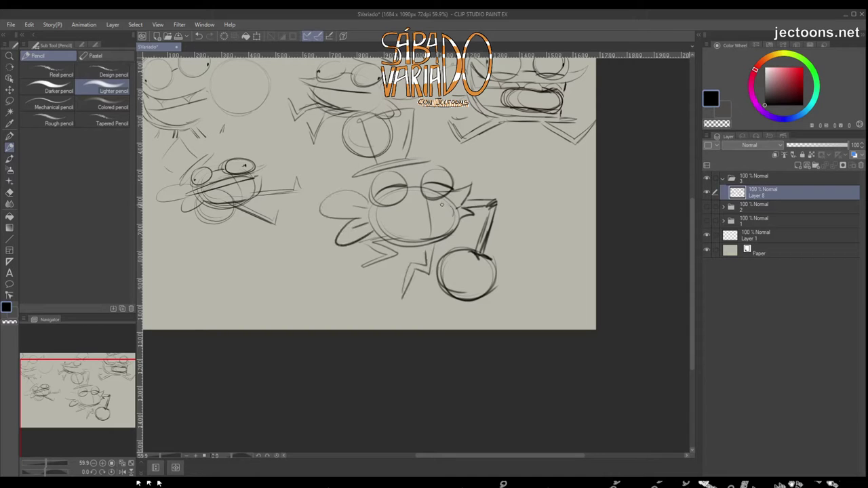
Create a new layer above the thumbnails, hide the thumbnail layer and sketch a large circle in the lower-right area.
key("ctrl+minus")
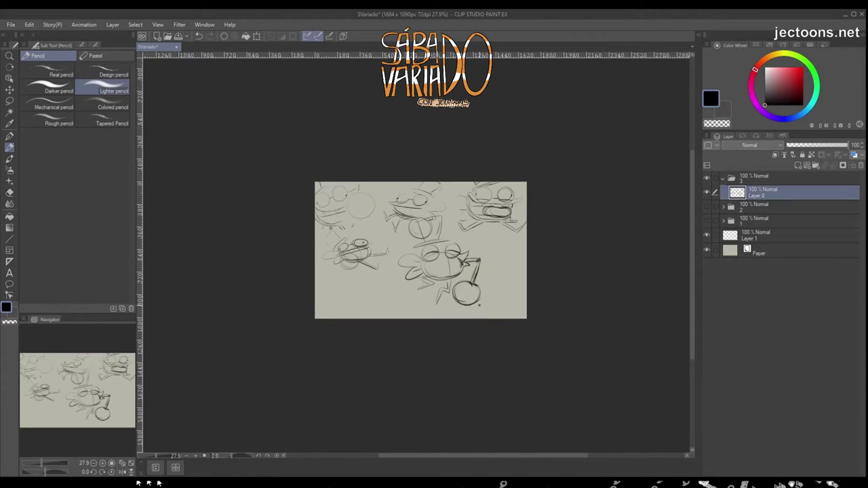
key("ctrl+shift+n")
key("ctrl+plus")
mouse_move(441, 299)
left_mouse_down()
mouse_move(478, 319)
mouse_move(491, 236)
mouse_move(460, 314)
mouse_move(513, 316)
mouse_move(441, 272)
mouse_move(463, 319)
left_mouse_up()
key("Delete")
Scale the large circle down slightly with a transform.
key("ctrl+t")
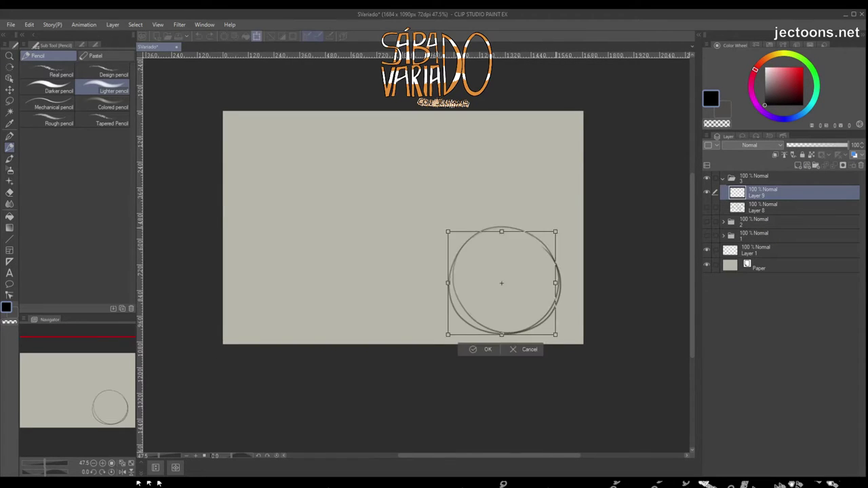
left_click_drag(561, 342, 528, 324)
key("Return")
Sketch the larger character's round eyes and wide mouth above the circle, with a small ring at the mouth's left end.
mouse_move(502, 203)
left_mouse_down()
mouse_move(475, 207)
mouse_move(520, 183)
left_mouse_up()
left_click_drag(434, 170, 441, 200)
mouse_move(386, 187)
left_mouse_down()
mouse_move(427, 203)
mouse_move(536, 215)
left_mouse_up()
mouse_move(537, 240)
left_mouse_down()
mouse_move(539, 217)
mouse_move(525, 256)
left_mouse_up()
mouse_move(408, 215)
left_mouse_down()
mouse_move(504, 225)
mouse_move(420, 240)
left_mouse_up()
left_click_drag(491, 228, 415, 233)
Draw the tilted hat brim and the two sides of the tall hat above the eyes.
left_click_drag(459, 145, 560, 188)
left_click_drag(504, 112, 498, 144)
left_click_drag(580, 113, 548, 160)
Add the jaw line, kicking legs and shoes, and darken the lips and the right edge of the mouth.
left_click_drag(409, 243, 526, 260)
left_click_drag(440, 306, 410, 285)
mouse_move(379, 234)
left_mouse_down()
mouse_move(390, 280)
mouse_move(507, 251)
left_mouse_up()
mouse_move(543, 210)
left_mouse_down()
mouse_move(518, 258)
mouse_move(495, 246)
left_mouse_up()
left_click_drag(521, 236, 460, 244)
left_click_drag(533, 194, 528, 266)
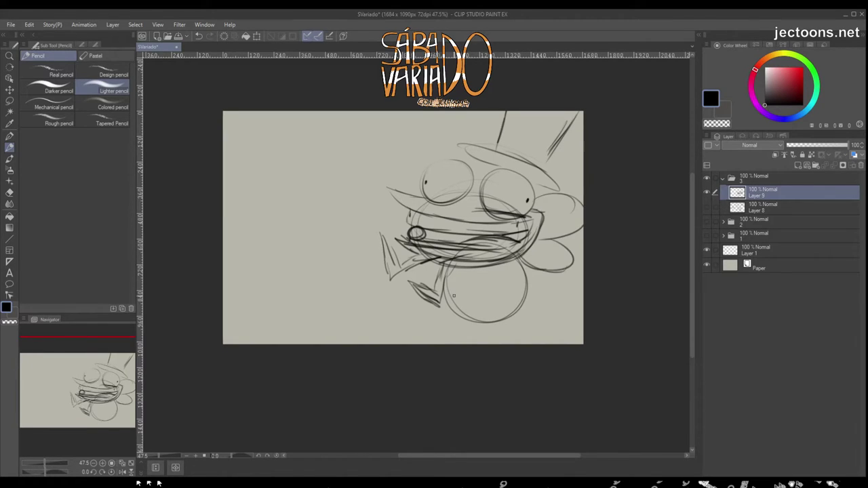
Darken the outlines of both legs and shoes beneath the mouth, undoing the last stroke.
left_click_drag(469, 260, 415, 301)
left_click_drag(383, 238, 387, 278)
left_click_drag(388, 277, 442, 262)
key("ctrl+z")
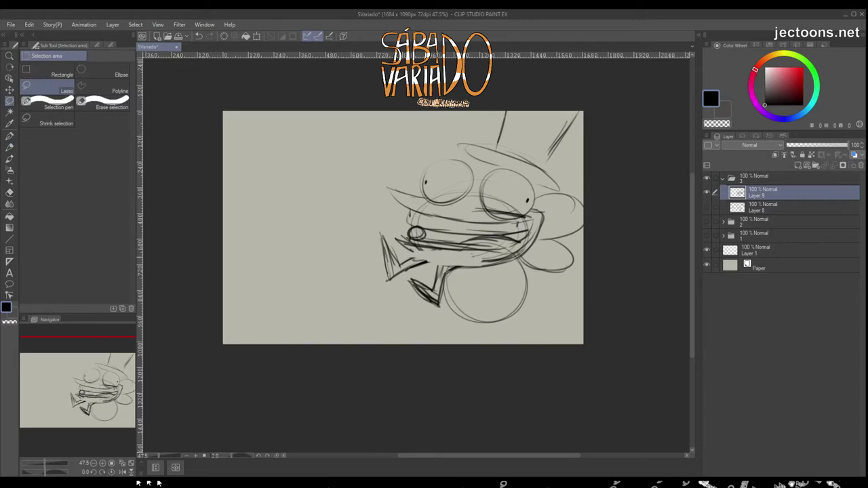
Lasso the lower legs to rework them, deselect, and redraw the arm and leg lines beneath the mouth.
left_click_drag(380, 271, 441, 312)
key("Delete")
key("ctrl+d")
mouse_move(408, 244)
left_mouse_down()
mouse_move(488, 252)
mouse_move(405, 264)
left_mouse_up()
left_click_drag(473, 259, 422, 270)
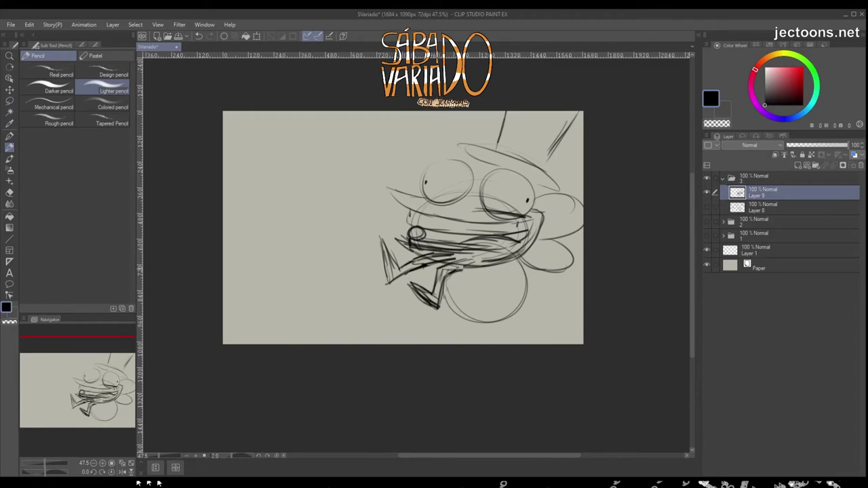
key("ctrl+z")
Redefine the lower edge of the character's right eye and undo the squiggle strokes on the round ball.
left_click_drag(478, 214, 533, 211)
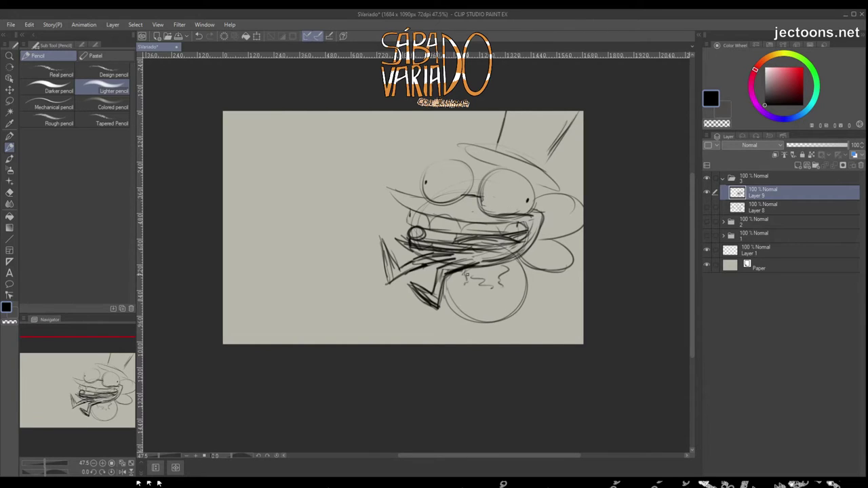
key("ctrl+z")
key("ctrl+z")
key("ctrl+z")
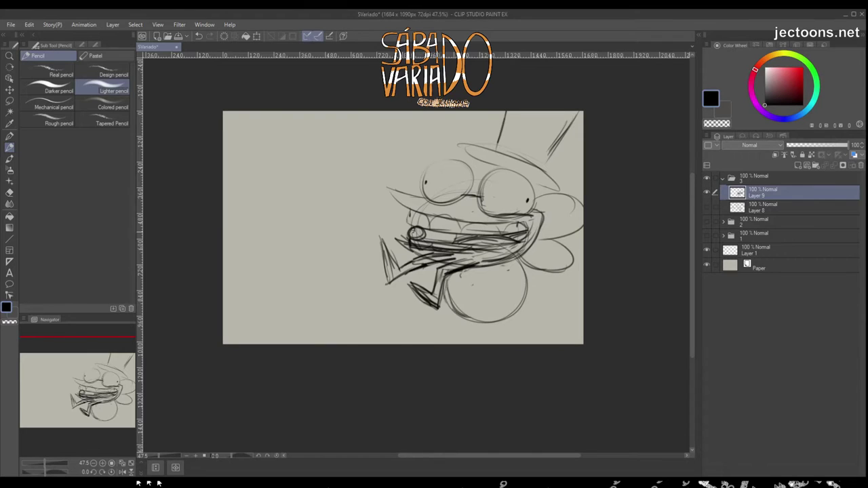
Darken the round ball and add continent shapes, then sketch a second cratered planet in the canvas's upper-left corner.
left_click_drag(441, 306, 530, 261)
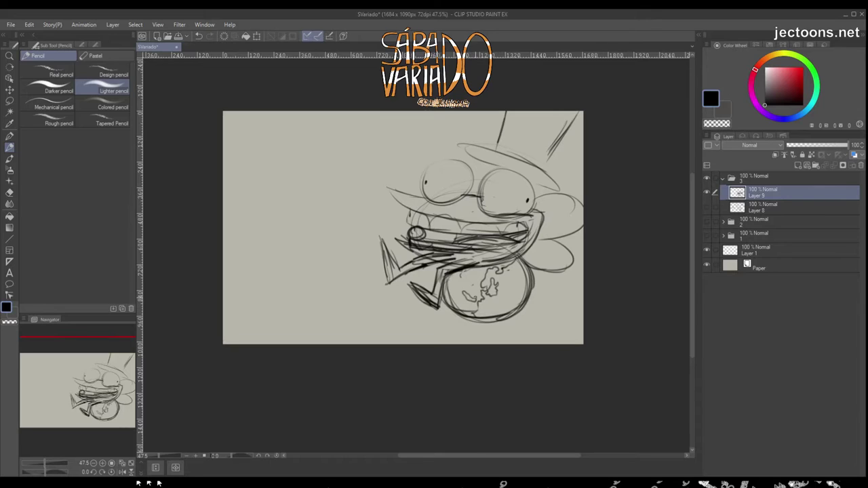
left_click_drag(268, 112, 270, 109)
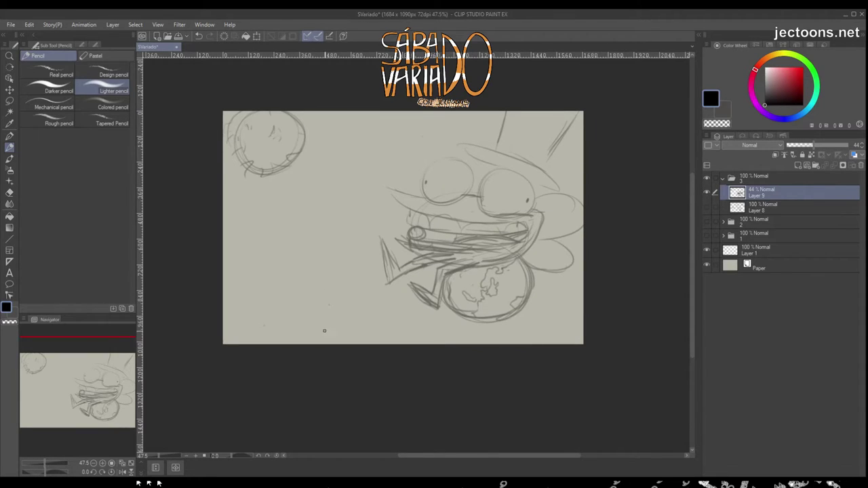
Fade the sketch layer to 44% opacity and transform the drawing so it sits fully inside the canvas.
key("ctrl+t")
left_click_drag(590, 224, 587, 310)
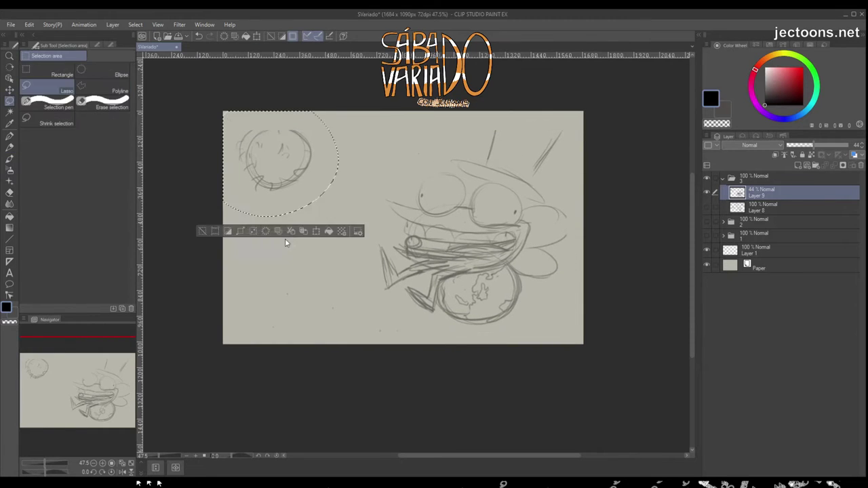
key("Return")
Create a new layer above the faded sketch and try out ink outlines for the round eyes, undoing unsatisfactory strokes.
key("ctrl+shift+n")
key("p")
scroll(441, 204, "up", 5)
mouse_move(466, 129)
left_mouse_down()
mouse_move(397, 125)
mouse_move(357, 163)
mouse_move(468, 130)
mouse_move(499, 197)
left_mouse_up()
key("ctrl+z")
key("ctrl+z")
left_click_drag(380, 144, 493, 217)
key("ctrl+z")
mouse_move(464, 132)
left_mouse_down()
mouse_move(446, 280)
mouse_move(422, 129)
mouse_move(468, 133)
mouse_move(427, 152)
mouse_move(421, 308)
mouse_move(428, 154)
mouse_move(329, 280)
mouse_move(427, 155)
mouse_move(292, 112)
mouse_move(275, 143)
left_mouse_up()
key("ctrl+z")
key("ctrl+z")
key("ctrl+z")
Ink both eye outlines with pupils, the bridge line between them and a curved lower lid on the larger eye.
left_click_drag(475, 183, 513, 332)
key("ctrl+z")
mouse_move(363, 330)
left_mouse_down()
mouse_move(529, 327)
mouse_move(545, 299)
mouse_move(362, 331)
left_mouse_up()
key("ctrl+z")
left_click_drag(531, 286, 532, 296)
left_click_drag(310, 254, 360, 268)
mouse_move(360, 268)
left_mouse_down()
mouse_move(476, 259)
mouse_move(467, 239)
mouse_move(575, 237)
left_mouse_up()
key("h")
key("h")
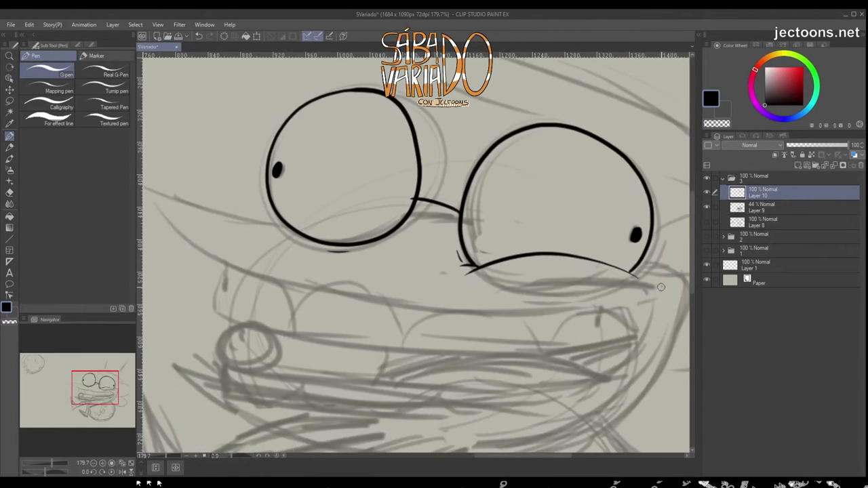
Undo the curved lower lid, ink the upper lip and mouth corner, and redraw the lid as a flatter line.
key("ctrl+z")
left_click_drag(657, 272, 146, 174)
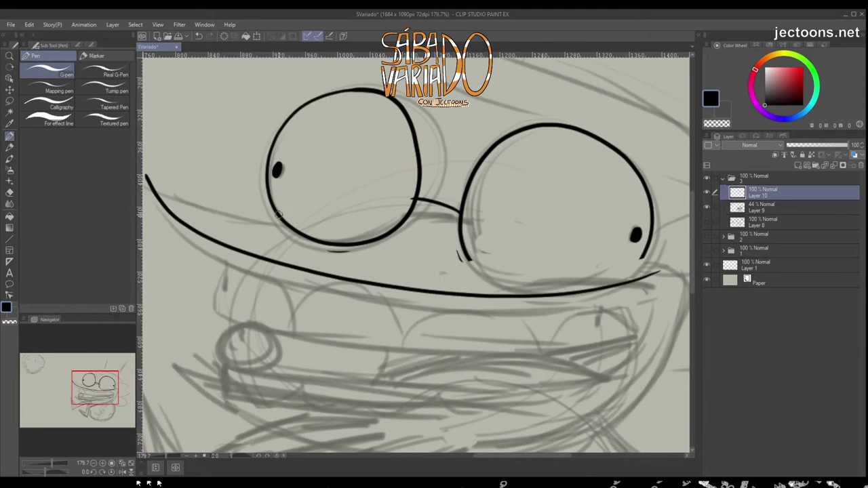
left_click_drag(544, 231, 589, 273)
left_click_drag(550, 233, 369, 247)
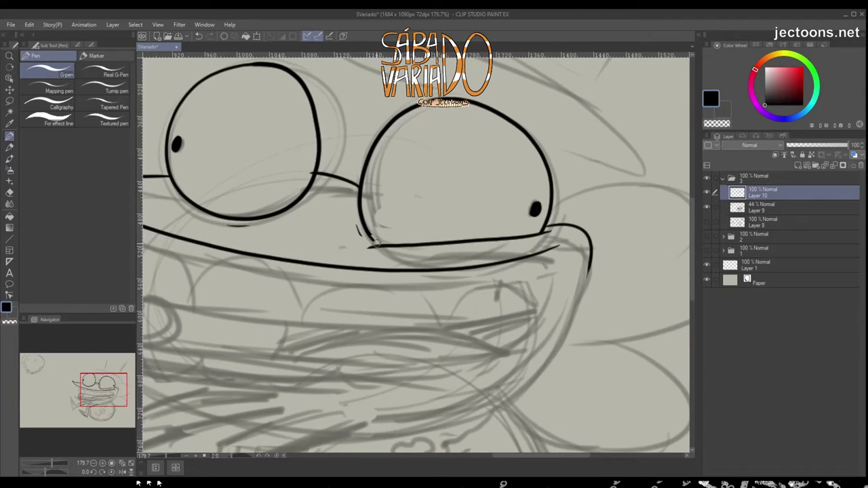
Ink the bottom edge of the upper teeth and the long curves enclosing the lower row of teeth.
scroll(386, 255, "down", 3)
scroll(386, 254, "up", 2)
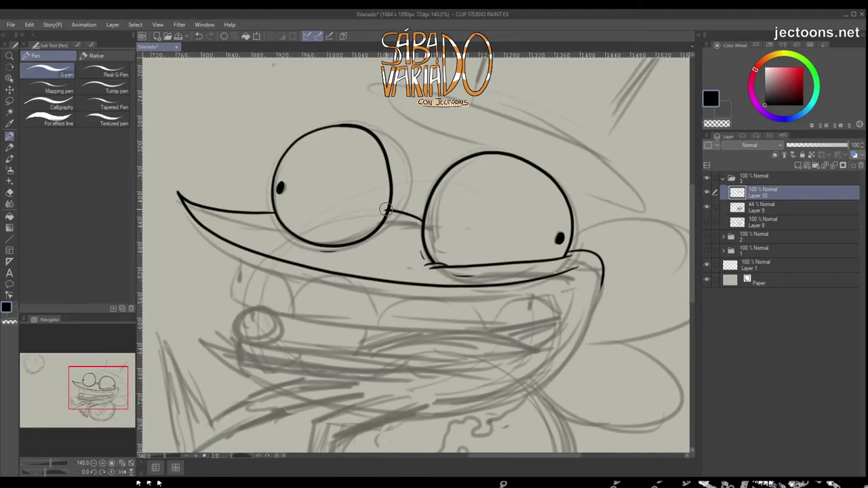
mouse_move(241, 174)
left_mouse_down()
mouse_move(234, 212)
mouse_move(407, 251)
left_mouse_up()
key("ctrl+z")
left_click_drag(235, 213, 549, 239)
mouse_move(580, 195)
left_mouse_down()
mouse_move(575, 222)
mouse_move(231, 266)
mouse_move(536, 270)
left_mouse_up()
key("ctrl+z")
mouse_move(236, 248)
left_mouse_down()
mouse_move(342, 272)
mouse_move(527, 273)
left_mouse_up()
Ink the curved, pointed dividers that separate the upper teeth.
left_click_drag(277, 191, 296, 231)
key("ctrl+z")
mouse_move(327, 199)
left_mouse_down()
mouse_move(339, 244)
mouse_move(382, 210)
left_mouse_up()
mouse_move(423, 214)
left_mouse_down()
mouse_move(448, 234)
mouse_move(468, 216)
left_mouse_up()
left_click_drag(507, 211, 543, 203)
left_click_drag(563, 203, 606, 162)
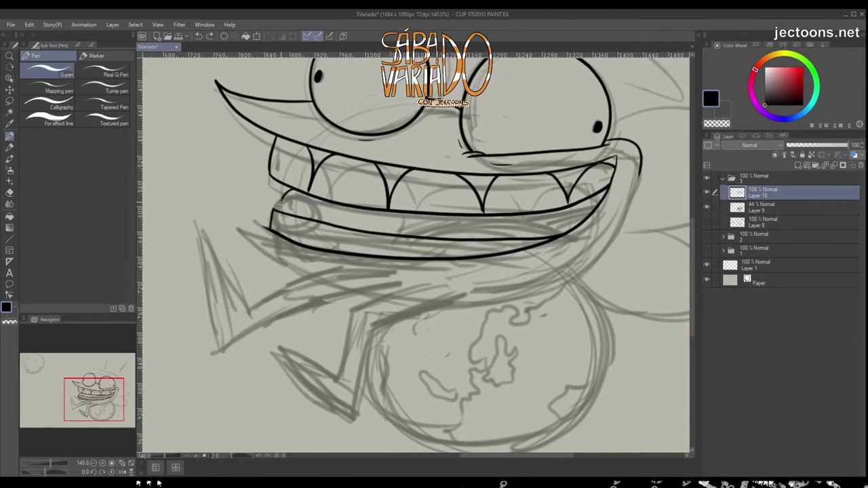
Ink the cracked round tooth between the jaws and the small pointed dividers along the lower teeth.
scroll(392, 230, "up", 2)
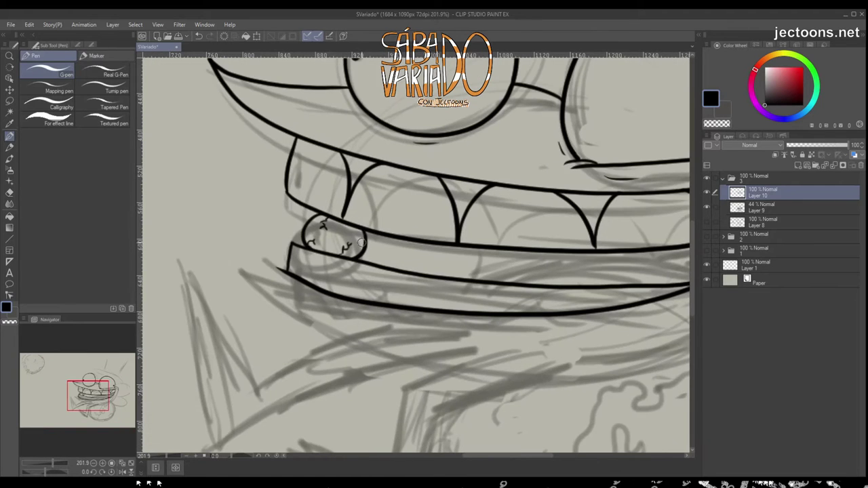
scroll(339, 230, "down", 2)
left_click_drag(352, 263, 355, 283)
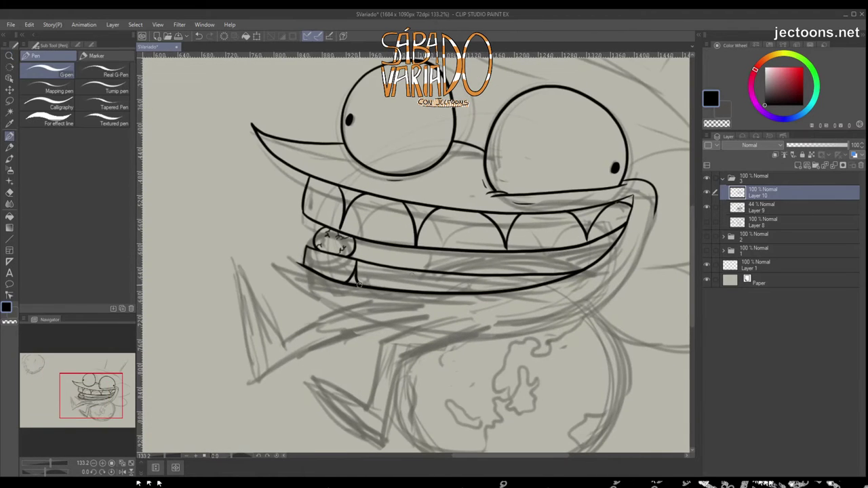
left_click_drag(525, 282, 513, 257)
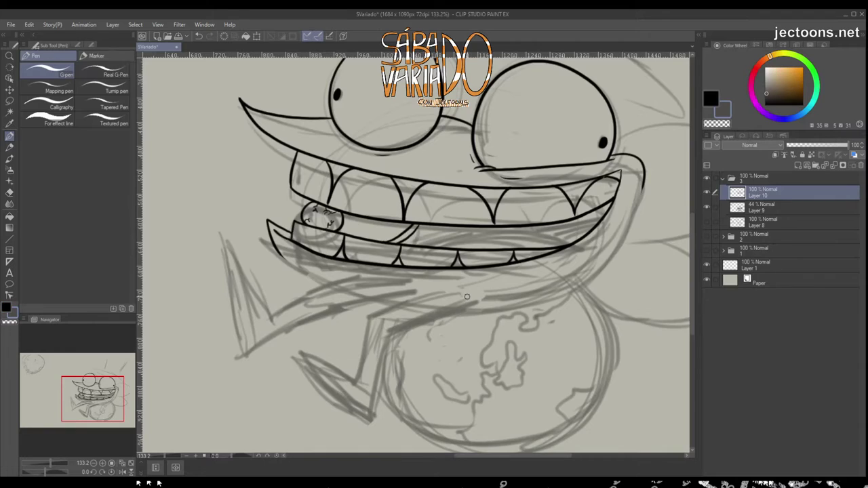
Ink the jaw curve beneath the mouth and the bent front leg with its pointed shoe.
key("ctrl+0")
scroll(580, 162, "up", 3)
key("ctrl+0")
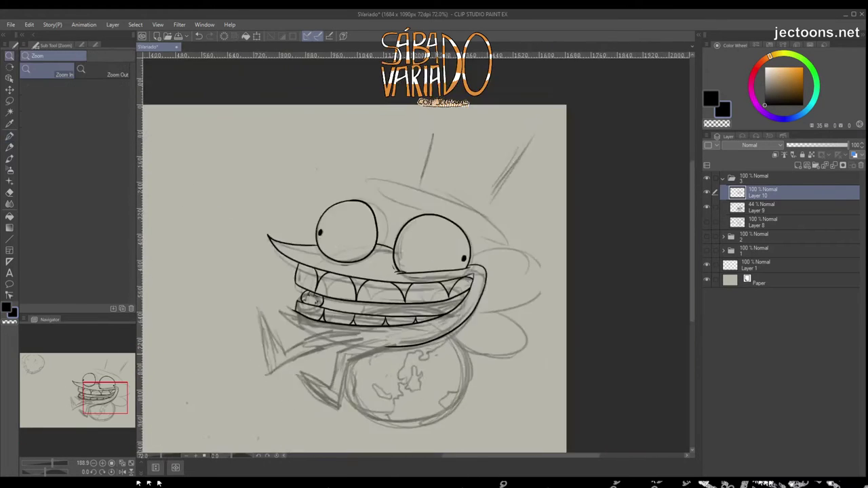
scroll(370, 360, "up", 4)
mouse_move(396, 279)
left_mouse_down()
mouse_move(326, 325)
mouse_move(323, 356)
left_mouse_up()
mouse_move(416, 288)
left_mouse_down()
mouse_move(332, 392)
mouse_move(291, 326)
left_mouse_up()
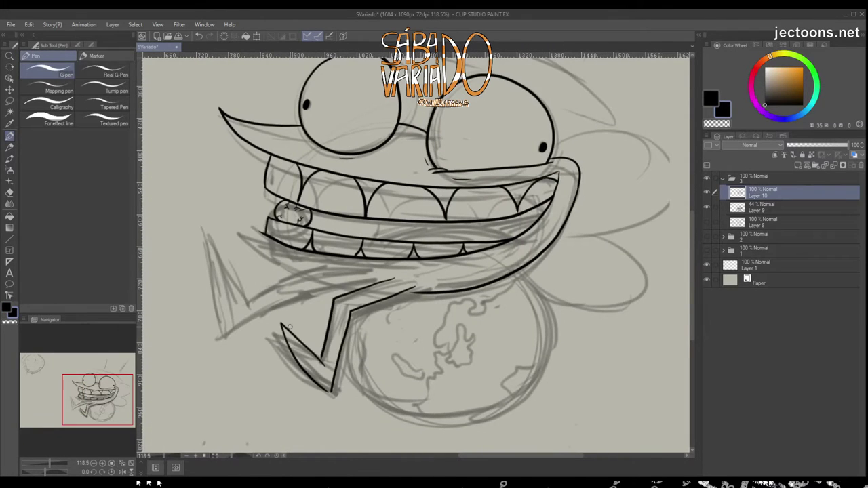
Finish the front shoe's lines and ink the large ball's outline beneath the jaw.
mouse_move(418, 299)
left_mouse_down()
mouse_move(459, 301)
mouse_move(394, 255)
left_mouse_up()
mouse_move(516, 237)
left_mouse_down()
mouse_move(331, 356)
mouse_move(514, 236)
left_mouse_up()
key("ctrl+z")
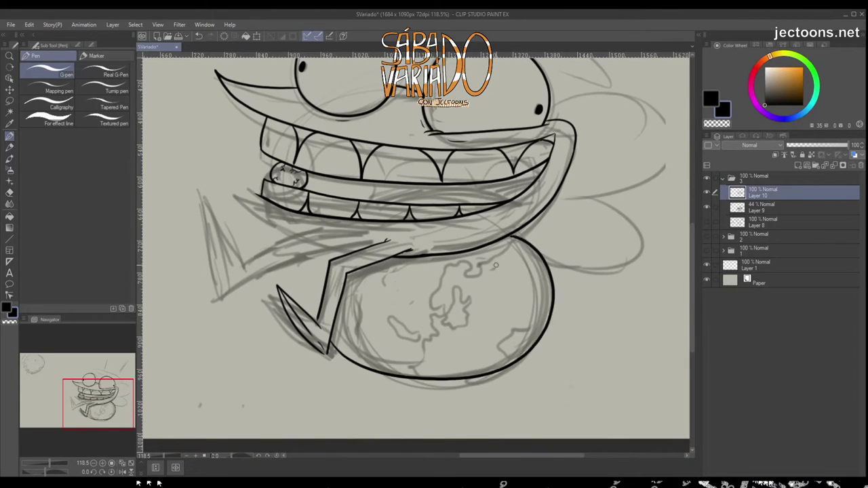
Ink the back leg with its pointed shoe and the tip of the lower lip.
mouse_move(203, 200)
left_mouse_down()
mouse_move(275, 216)
mouse_move(293, 241)
mouse_move(314, 331)
left_mouse_up()
left_click_drag(296, 247, 317, 306)
key("ctrl+z")
left_click_drag(315, 331, 440, 281)
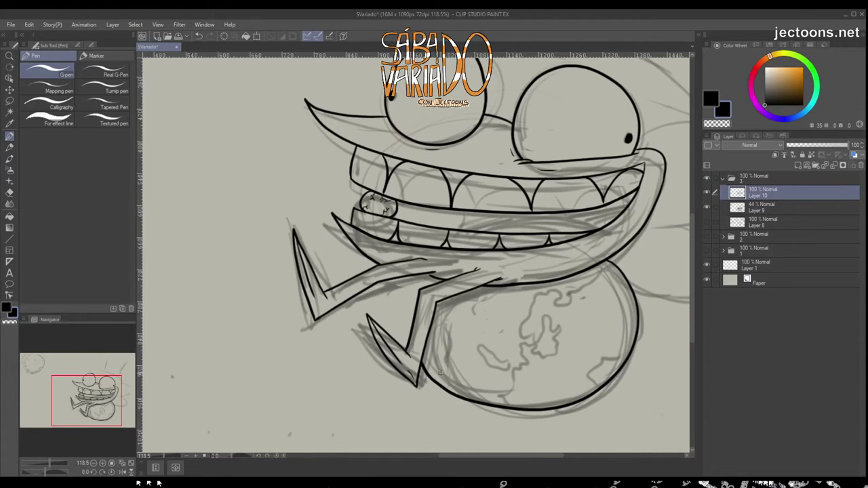
Ink the two rounded lobes behind the mouth corner, undoing misplaced strokes.
scroll(411, 350, "down", 3)
scroll(420, 325, "up", 6)
mouse_move(362, 305)
left_mouse_down()
mouse_move(427, 304)
mouse_move(354, 332)
mouse_move(447, 320)
left_mouse_up()
key("ctrl+z")
left_click_drag(382, 321, 430, 322)
key("ctrl+z")
left_click_drag(355, 332, 462, 328)
left_click_drag(431, 303, 408, 302)
scroll(415, 330, "down", 5)
scroll(415, 330, "up", 2)
scroll(415, 255, "up", 2)
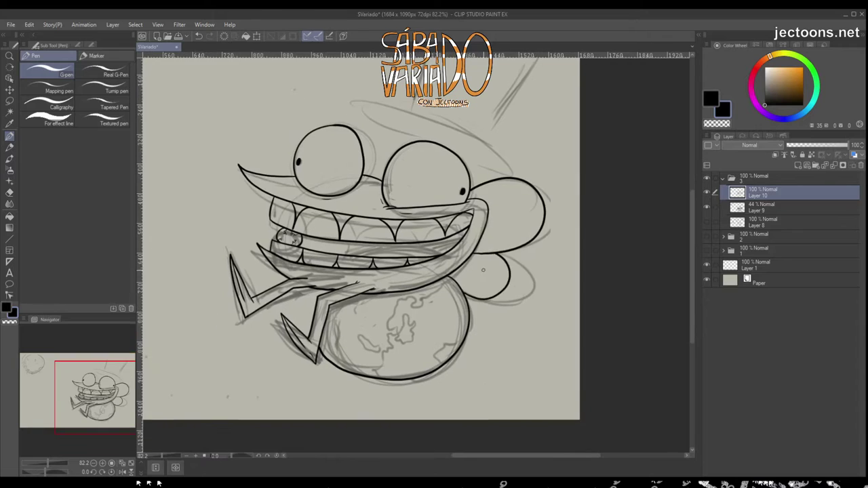
Ink the missing piece of the ball's outline behind the front leg.
scroll(415, 255, "down", 4)
scroll(415, 255, "up", 6)
key("p")
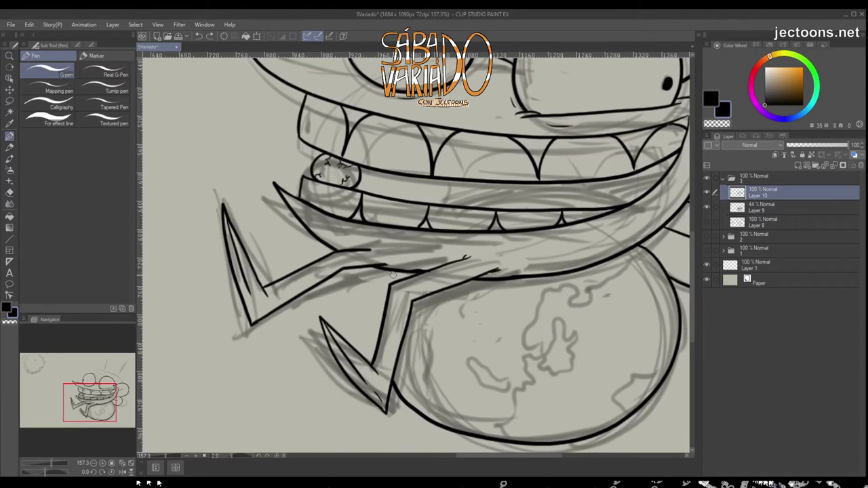
left_click_drag(394, 272, 373, 359)
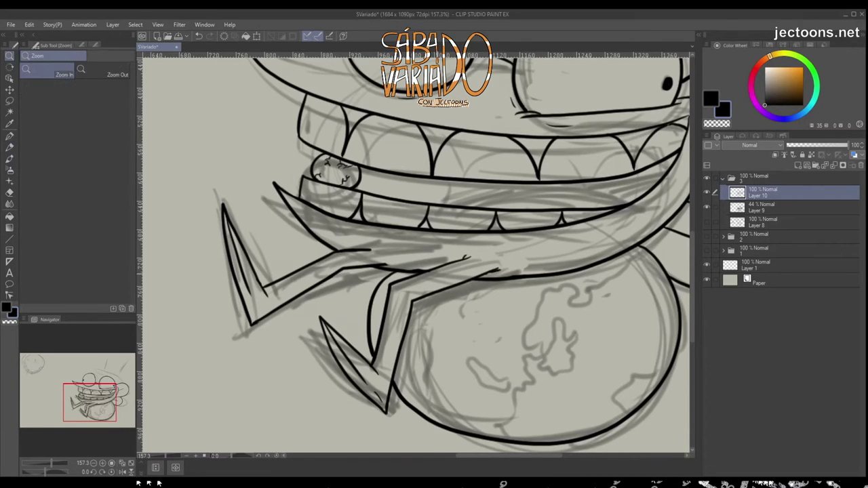
Rotate the canvas and ink the top hat's brim, crown and wrinkled band.
key("ctrl+minus")
left_click_drag(437, 265, 496, 244)
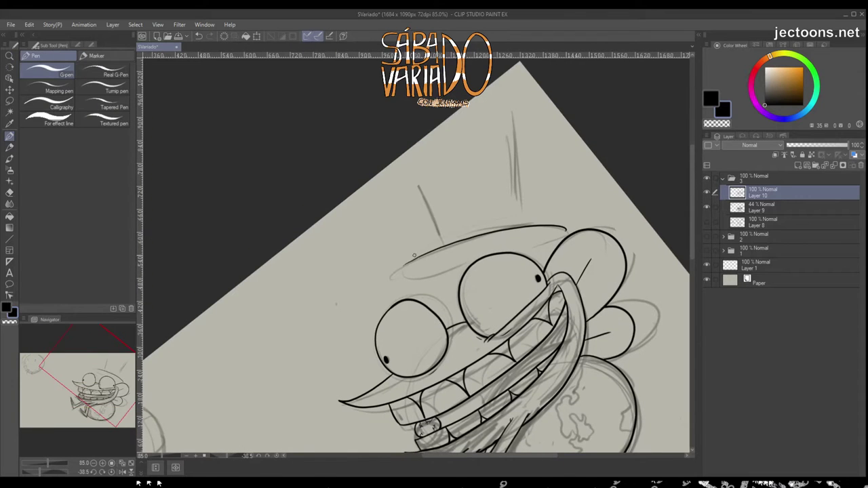
mouse_move(441, 243)
left_mouse_down()
mouse_move(410, 163)
mouse_move(523, 224)
left_mouse_up()
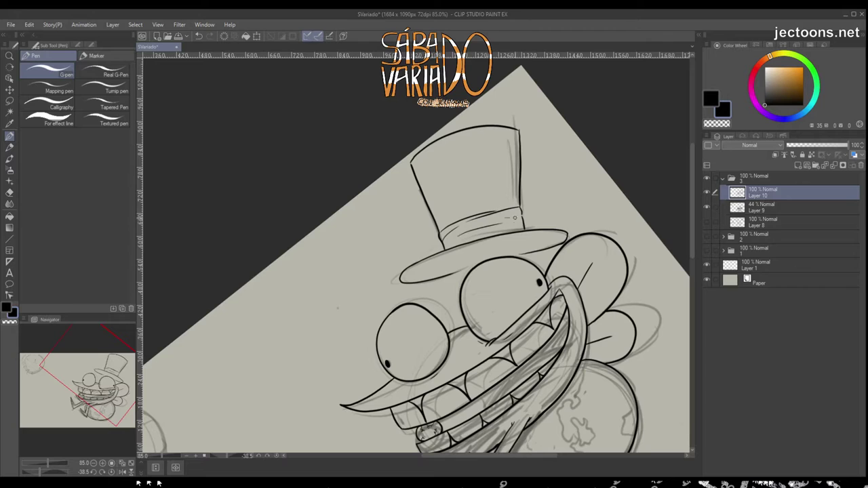
Restore the upright view and trace the continent coastlines on the ball in ink.
key("ctrl+0")
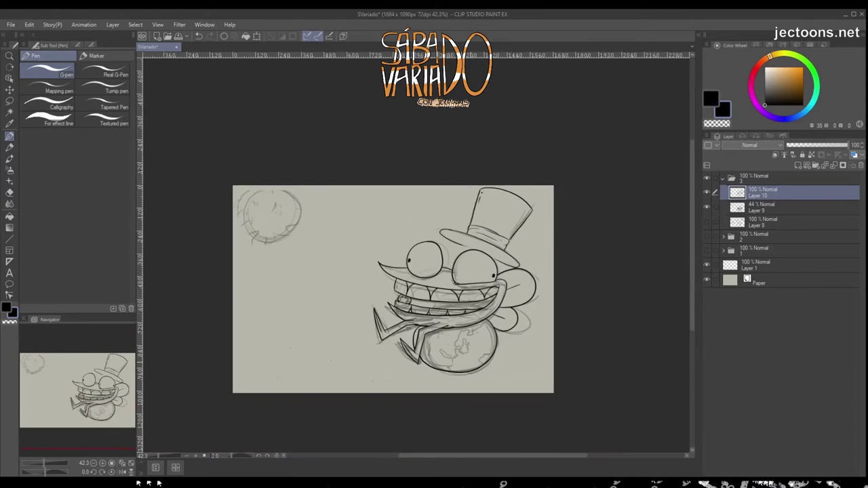
scroll(407, 251, "up", 3)
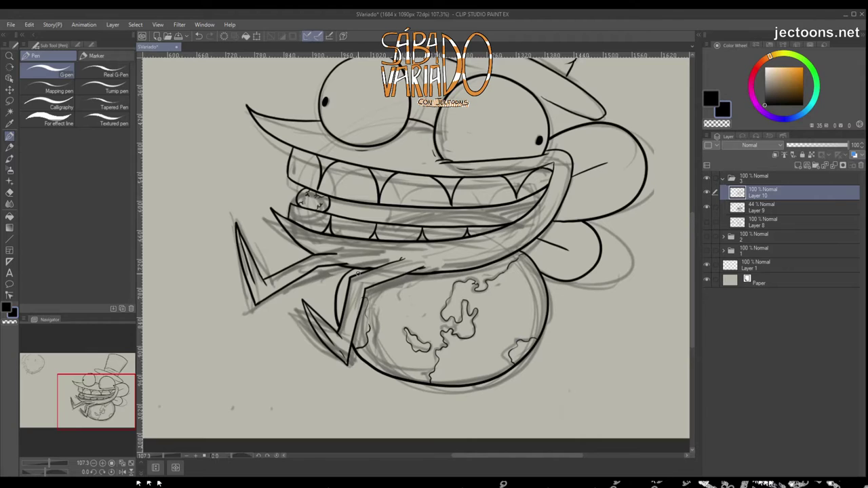
Erase and redraw the inner side of the smaller eye's outline, and ink the tongue inside the mouth.
left_click_drag(417, 204, 387, 289)
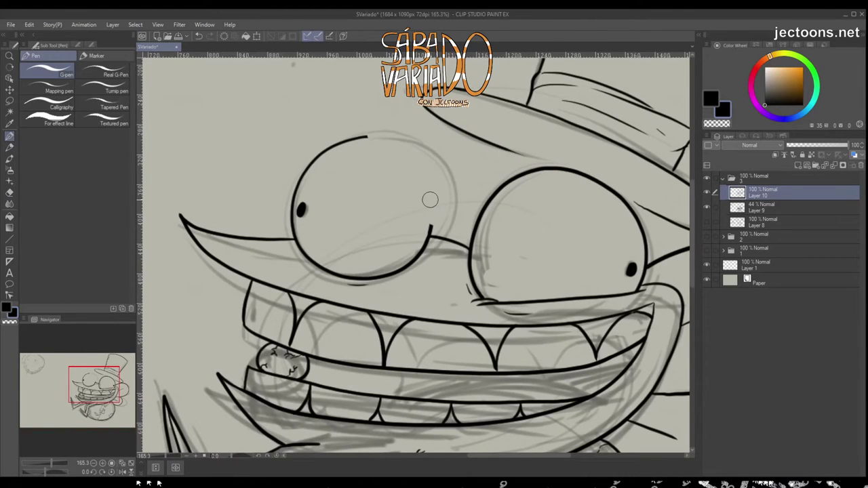
scroll(417, 250, "down", 3)
scroll(415, 255, "up", 2)
key("p")
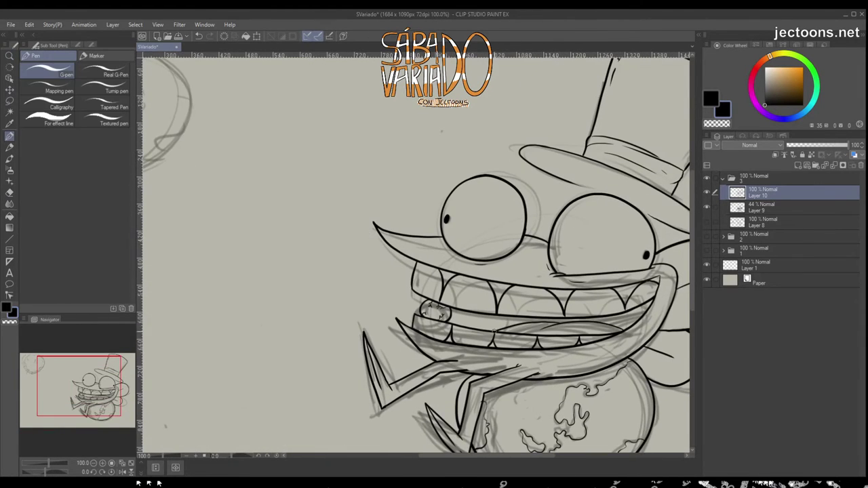
Hide the rough sketch, add a colour layer beneath the line art and choose green for the G-pen.
scroll(415, 255, "down", 3)
key("ctrl+shift+n")
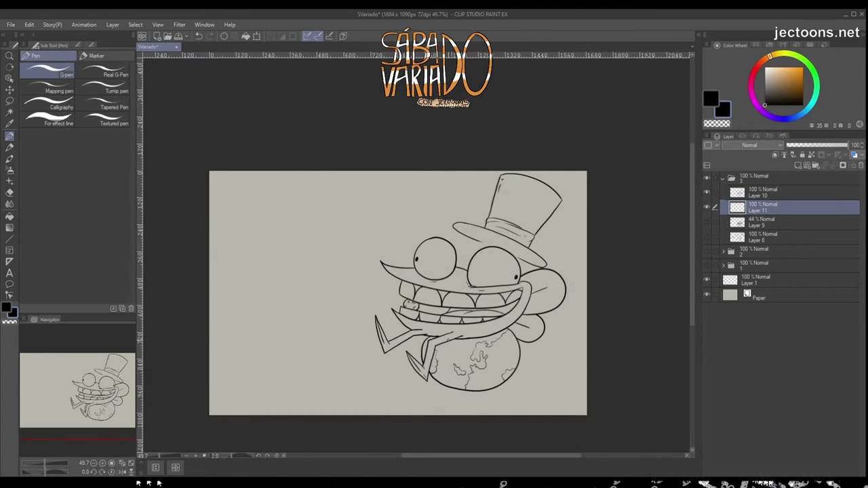
scroll(244, 164, "up", 3)
key("b")
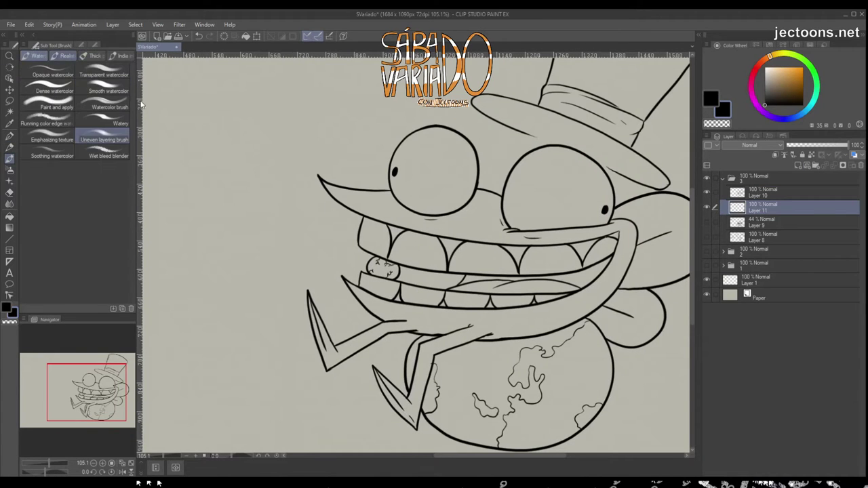
key("p")
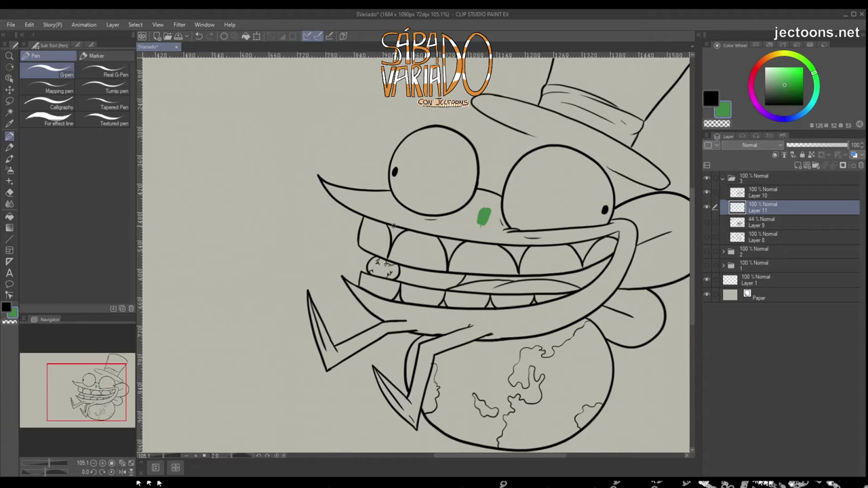
Paint green along the edges of the upper lip and the lower jaw.
mouse_move(483, 216)
left_mouse_down()
mouse_move(429, 221)
mouse_move(569, 261)
mouse_move(627, 254)
mouse_move(237, 200)
mouse_move(429, 271)
left_mouse_up()
scroll(475, 238, "down", 3)
scroll(474, 238, "up", 5)
mouse_move(617, 268)
left_mouse_down()
mouse_move(314, 358)
mouse_move(363, 381)
left_mouse_up()
mouse_move(332, 365)
left_mouse_down()
mouse_move(505, 363)
mouse_move(607, 284)
left_mouse_up()
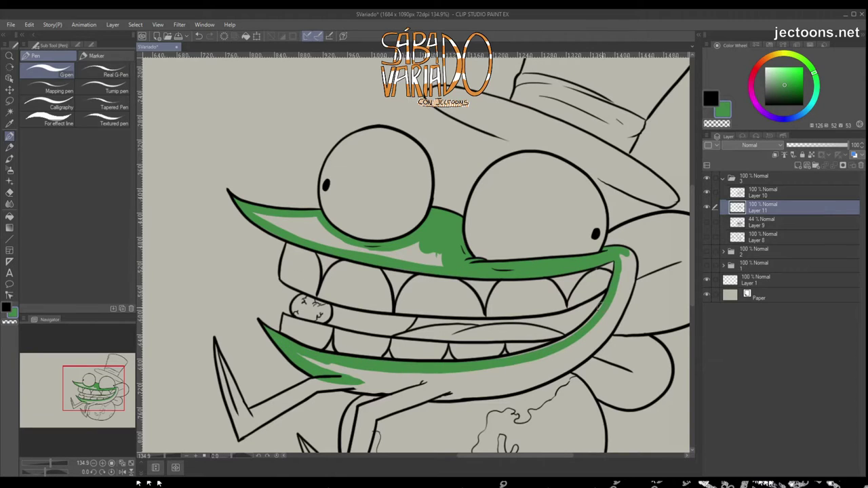
Fill the mouth corner and the whole lower jaw with green.
mouse_move(628, 252)
left_mouse_down()
mouse_move(631, 274)
mouse_move(536, 380)
mouse_move(415, 398)
left_mouse_up()
left_click_drag(407, 306, 461, 240)
left_click_drag(672, 204, 508, 327)
left_click_drag(638, 278, 359, 312)
Paint the front leg and its pointed shoe green, cleaning up colour outside the lines.
left_click_drag(488, 319, 370, 325)
left_click_drag(406, 275, 377, 356)
mouse_move(388, 385)
left_mouse_down()
mouse_move(335, 310)
mouse_move(375, 364)
left_mouse_up()
left_click_drag(407, 284, 364, 348)
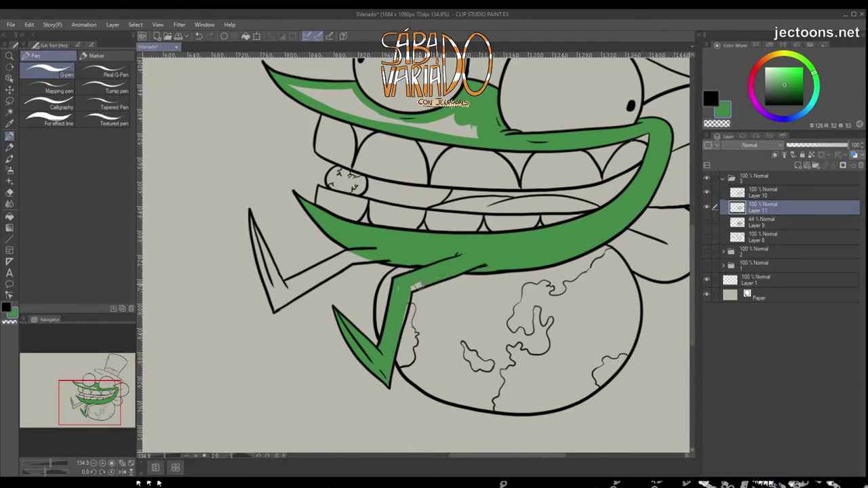
Paint the back leg and its pointed shoe green.
left_click_drag(319, 298, 424, 312)
mouse_move(430, 275)
left_mouse_down()
mouse_move(471, 270)
mouse_move(379, 319)
left_mouse_up()
left_click_drag(356, 234, 390, 316)
left_click_drag(437, 278, 376, 309)
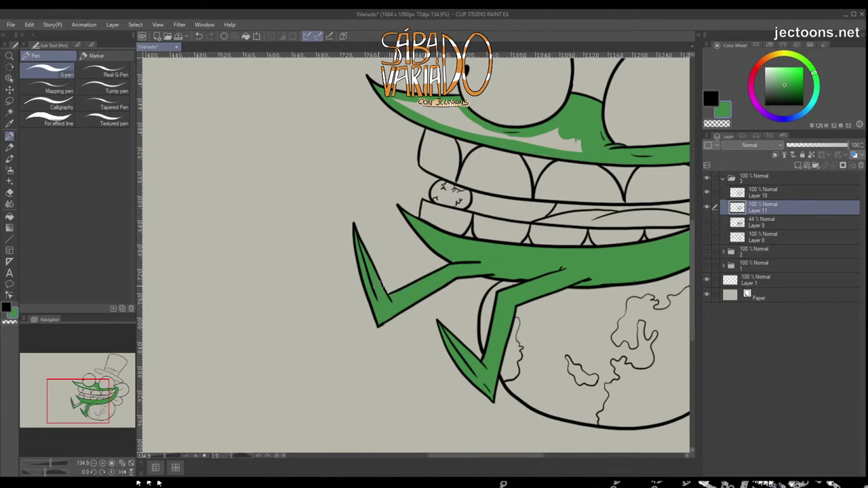
Fill the remaining unpainted gaps in the upper lip with green.
left_click_drag(407, 272, 305, 271)
left_click(485, 221)
key("p")
left_click_drag(475, 271, 238, 230)
mouse_move(326, 237)
left_mouse_down()
mouse_move(244, 227)
mouse_move(264, 241)
left_mouse_up()
Switch the colour to white and fill both eyes.
scroll(264, 241, "down", 4)
left_click(766, 68)
scroll(421, 231, "up", 2)
left_click_drag(407, 231, 428, 248)
mouse_move(386, 281)
left_mouse_down()
mouse_move(482, 278)
mouse_move(380, 234)
left_mouse_up()
mouse_move(407, 234)
left_mouse_down()
mouse_move(437, 203)
mouse_move(394, 245)
mouse_move(417, 233)
left_mouse_up()
mouse_move(406, 271)
left_mouse_down()
mouse_move(474, 235)
mouse_move(426, 228)
mouse_move(458, 253)
mouse_move(394, 285)
left_mouse_up()
mouse_move(298, 230)
left_mouse_down()
mouse_move(291, 204)
mouse_move(271, 251)
mouse_move(339, 230)
mouse_move(321, 216)
mouse_move(259, 263)
left_mouse_up()
Return to the colour layer and paint the gums between the upper teeth pale pink.
key("alt+bracketright")
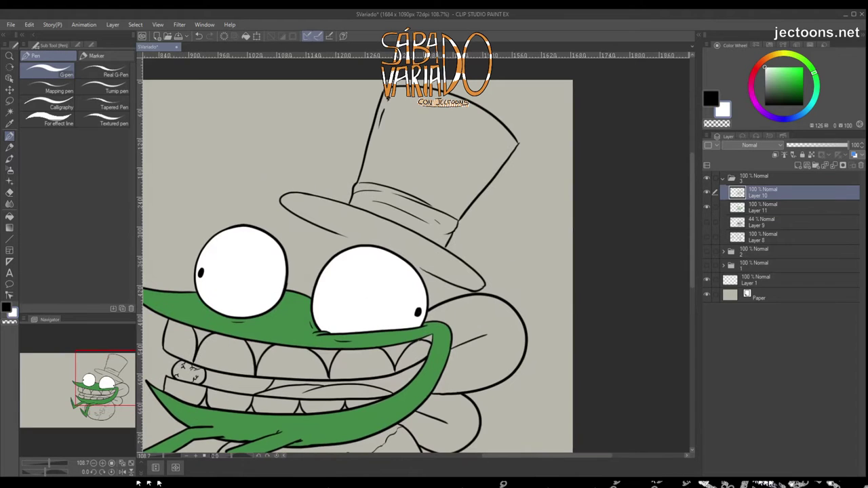
left_click_drag(464, 286, 479, 217)
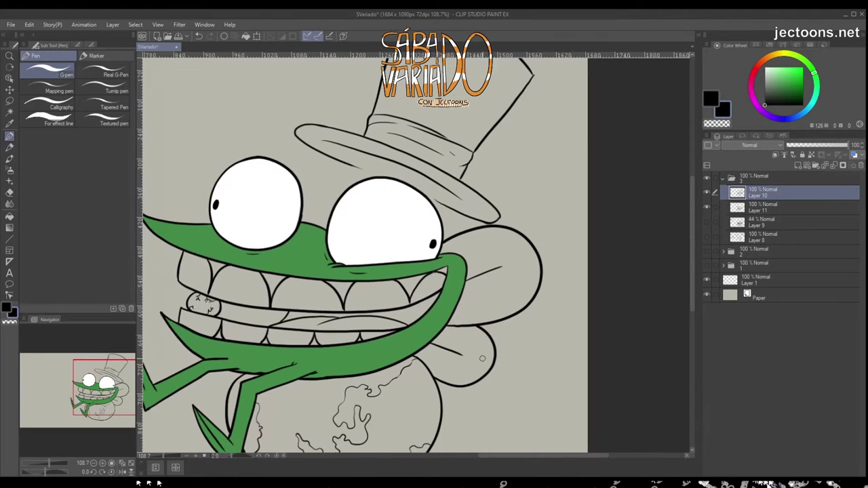
key("alt+bracketleft")
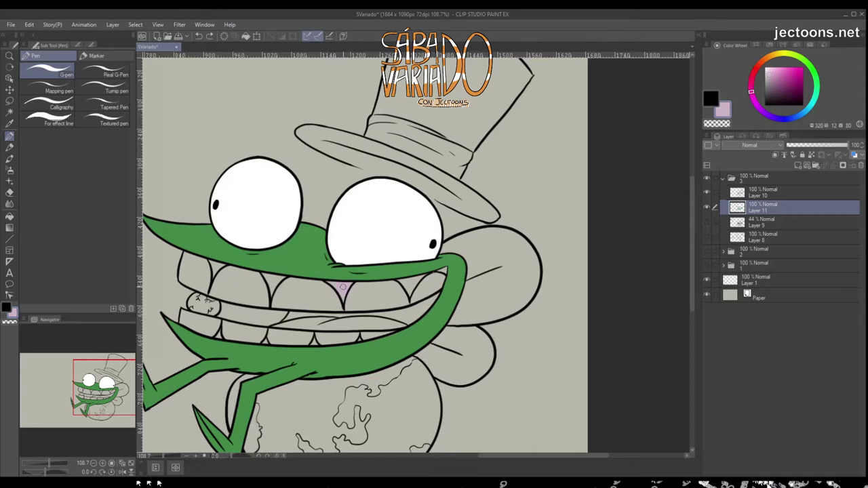
left_click_drag(273, 277, 332, 261)
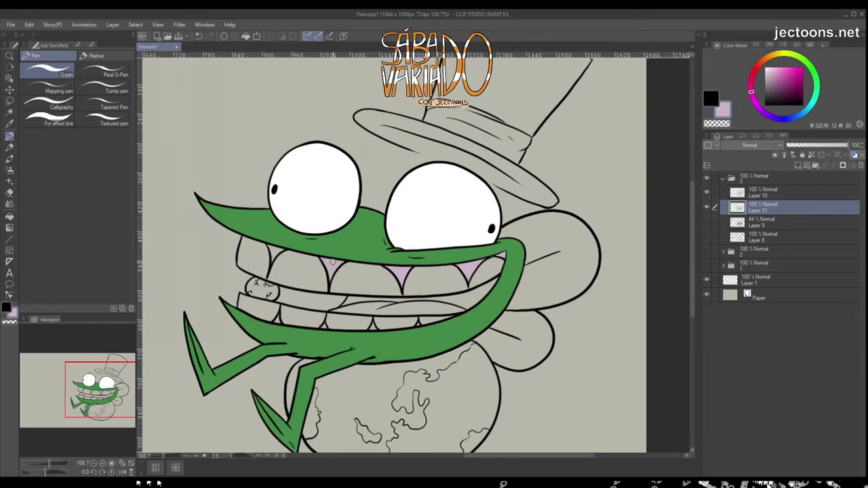
left_click_drag(281, 250, 253, 237)
Paint the gums between the lower teeth pale pink and fill the open mouth behind the tongue with dark purple.
left_click_drag(355, 314, 340, 304)
mouse_move(301, 283)
left_mouse_down()
mouse_move(448, 262)
mouse_move(427, 276)
mouse_move(329, 277)
mouse_move(366, 269)
left_mouse_up()
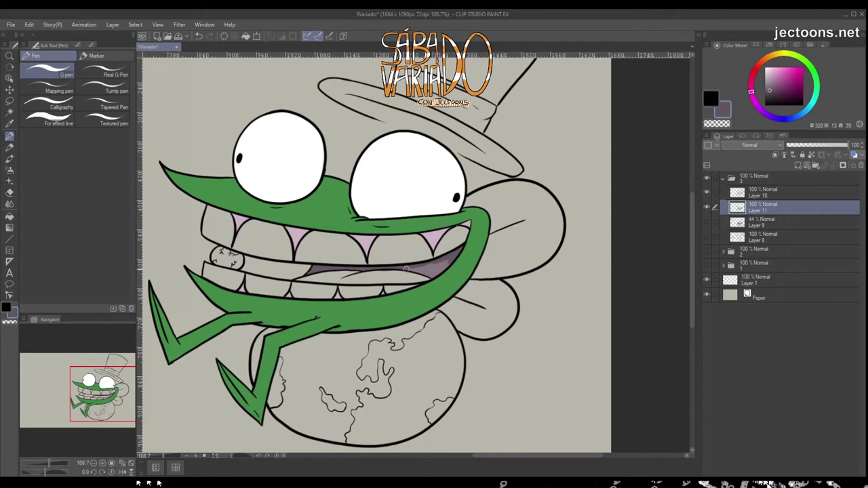
mouse_move(422, 266)
left_mouse_down()
mouse_move(450, 250)
mouse_move(324, 263)
mouse_move(454, 262)
mouse_move(461, 248)
left_mouse_up()
Paint the tongue pink and fill all the upper and lower teeth with pale cream yellow.
left_click(264, 177, "alt")
mouse_move(264, 190)
left_mouse_down()
mouse_move(279, 204)
mouse_move(277, 189)
left_mouse_up()
left_click_drag(268, 224, 296, 231)
mouse_move(296, 231)
left_mouse_down()
mouse_move(299, 285)
mouse_move(329, 296)
mouse_move(335, 284)
mouse_move(405, 295)
mouse_move(368, 298)
mouse_move(390, 297)
mouse_move(384, 289)
mouse_move(421, 297)
left_mouse_up()
left_click_drag(474, 289, 428, 313)
left_click_drag(483, 259, 452, 280)
mouse_move(390, 272)
left_mouse_down()
mouse_move(387, 294)
mouse_move(415, 280)
mouse_move(398, 283)
mouse_move(527, 293)
left_mouse_up()
mouse_move(335, 292)
left_mouse_down()
mouse_move(437, 296)
mouse_move(431, 282)
mouse_move(456, 293)
left_mouse_up()
mouse_move(394, 279)
left_mouse_down()
mouse_move(353, 284)
mouse_move(375, 276)
left_mouse_up()
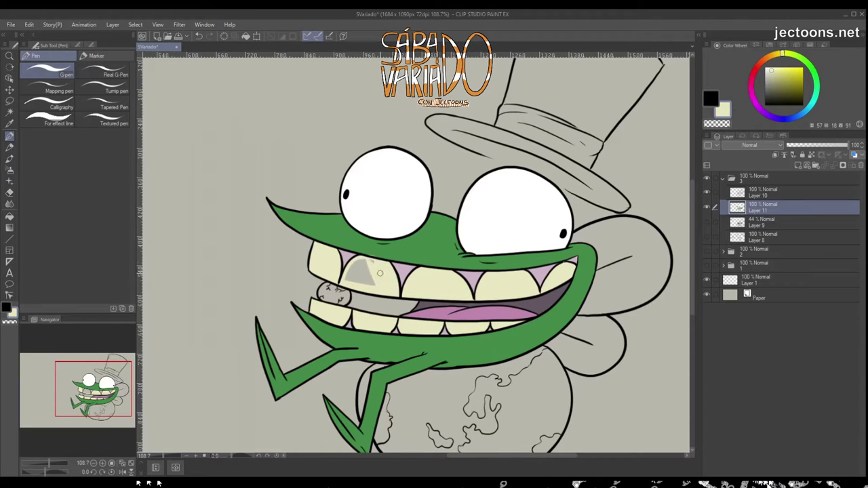
Paint both wings behind the character translucent light blue, using the G-pen at reduced opacity.
scroll(364, 284, "down", 5)
scroll(364, 284, "up", 4)
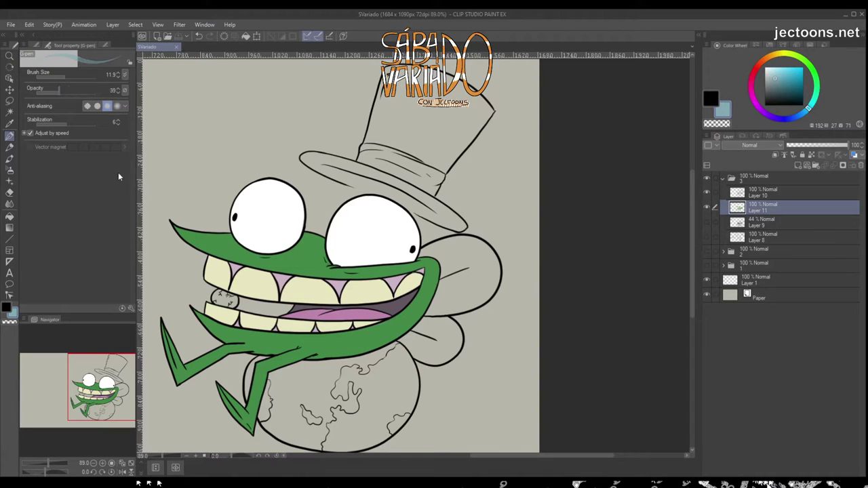
left_click_drag(460, 236, 457, 271)
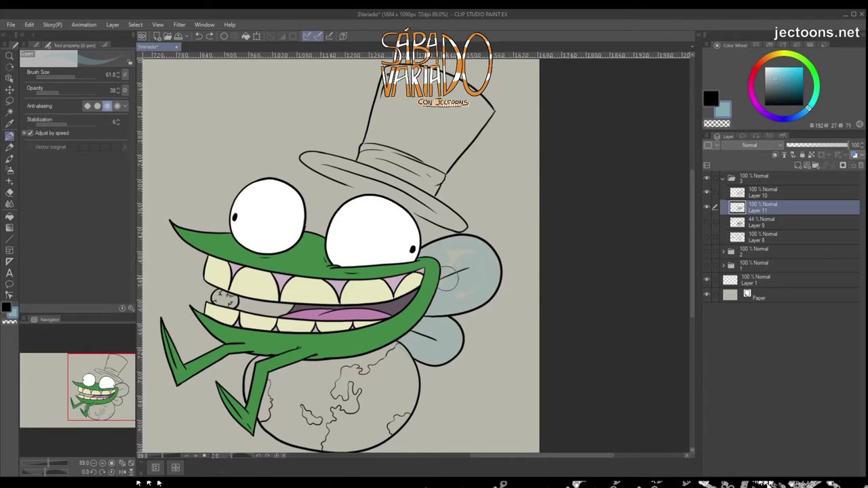
Paint the globe's oceans blue with the G-pen at size 61.8 and 100 opacity.
left_click(398, 346, "alt")
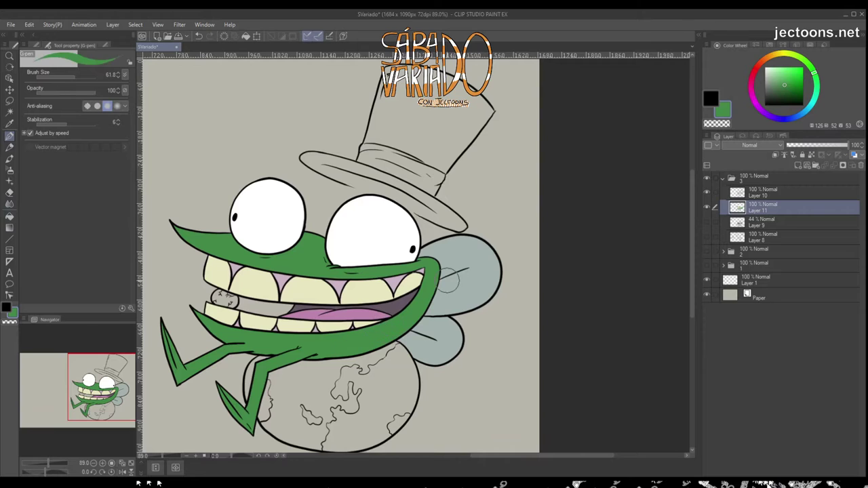
scroll(448, 282, "down", 2)
scroll(448, 281, "up", 3)
mouse_move(424, 343)
left_mouse_down()
mouse_move(329, 326)
mouse_move(379, 404)
mouse_move(325, 366)
mouse_move(434, 312)
mouse_move(300, 334)
left_mouse_up()
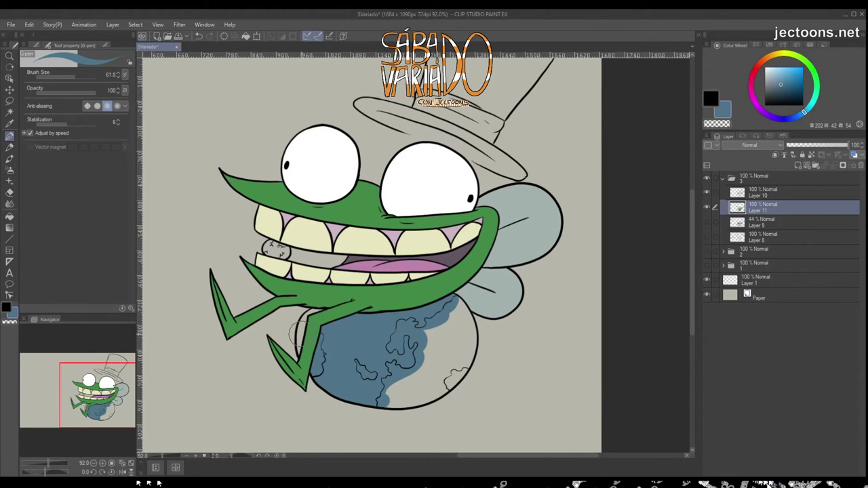
Paint the globe's continents and islands muted green with the G-pen at size 24.8.
left_click(491, 327, "alt")
mouse_move(440, 367)
left_mouse_down()
mouse_move(413, 336)
mouse_move(393, 349)
mouse_move(467, 319)
mouse_move(447, 380)
mouse_move(397, 368)
mouse_move(451, 380)
mouse_move(381, 381)
left_mouse_up()
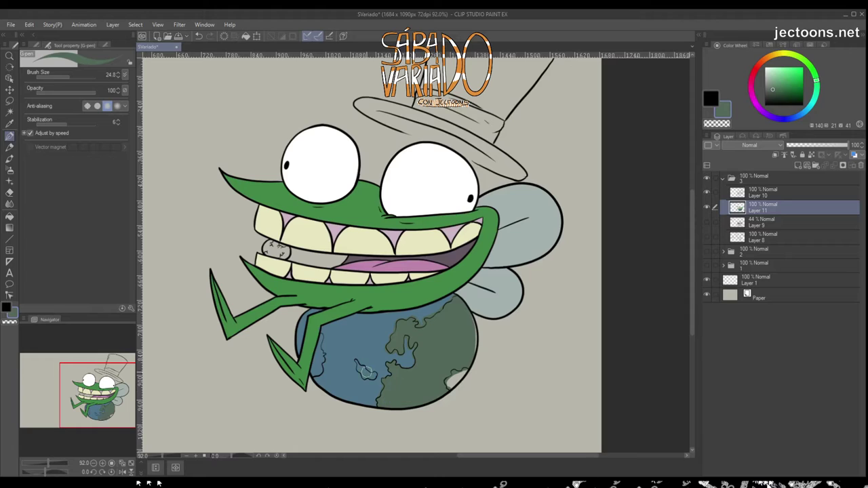
left_click(331, 351, "alt")
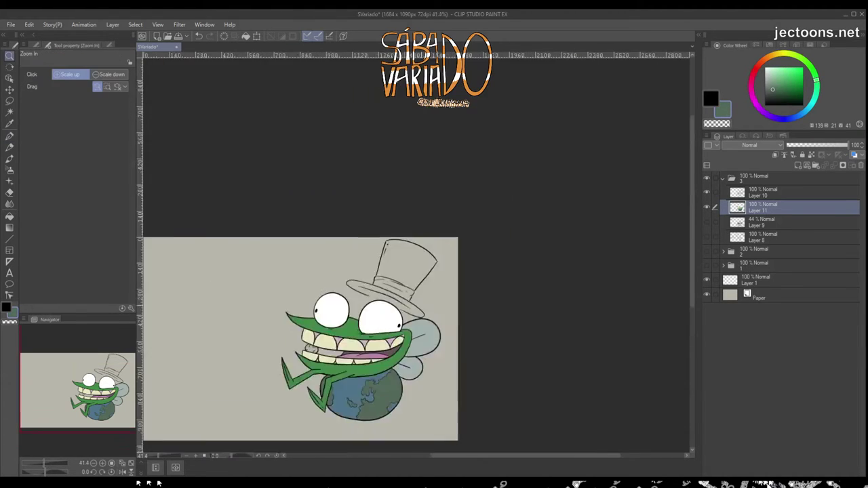
Paint the top hat dark grey and its ribbon band pale greenish white.
key("p")
mouse_move(292, 256)
left_mouse_down()
mouse_move(400, 324)
mouse_move(357, 270)
mouse_move(327, 276)
mouse_move(407, 306)
left_mouse_up()
key("x")
left_click_drag(349, 156, 319, 224)
mouse_move(329, 129)
left_mouse_down()
mouse_move(295, 241)
mouse_move(305, 232)
mouse_move(411, 292)
mouse_move(492, 193)
mouse_move(329, 132)
mouse_move(355, 151)
mouse_move(319, 231)
mouse_move(407, 278)
mouse_move(420, 251)
mouse_move(428, 264)
left_mouse_up()
mouse_move(238, 283)
left_mouse_down()
mouse_move(200, 270)
mouse_move(255, 308)
mouse_move(444, 380)
mouse_move(276, 282)
mouse_move(245, 299)
mouse_move(323, 304)
left_mouse_up()
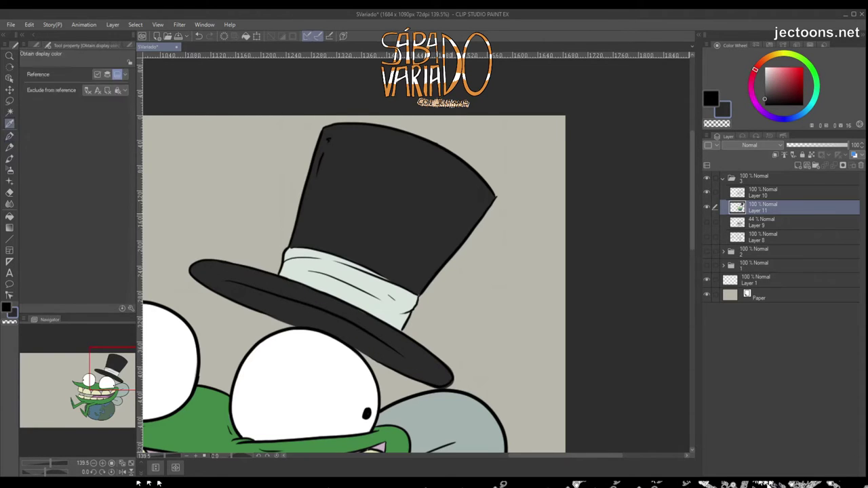
Hide the paper background and paint the cracked tooth between the jaws grey.
scroll(335, 308, "down", 3)
scroll(301, 322, "up", 4)
left_click(706, 280)
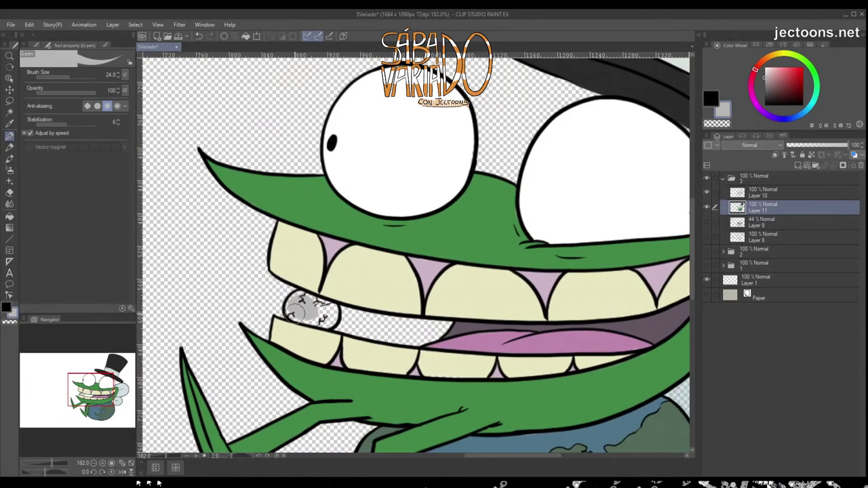
left_click_drag(300, 297, 324, 313)
Retouch leftover gaps in the teeth and globe with colours sampled from the drawing, and show the paper again.
scroll(407, 324, "down", 1)
left_click(435, 303, "alt")
left_click(511, 426, "alt")
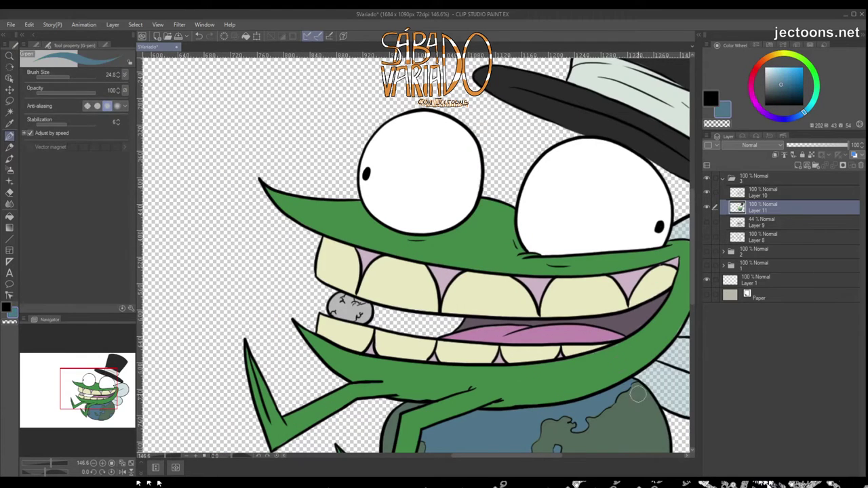
scroll(630, 396, "down", 6)
left_click(706, 294)
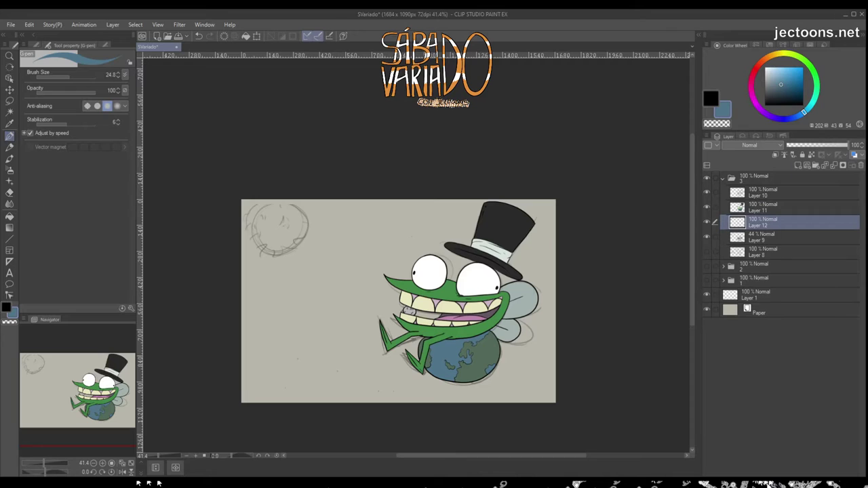
Paint a solid yellow sun disc over the sketched circle in the canvas's upper-left corner, on its own layer.
mouse_move(271, 224)
left_mouse_down()
mouse_move(290, 218)
mouse_move(274, 251)
left_mouse_up()
key("ctrl+z")
left_click(283, 211)
key("ctrl+z")
mouse_move(268, 217)
left_mouse_down()
mouse_move(284, 234)
mouse_move(276, 271)
left_mouse_up()
key("ctrl+z")
mouse_move(268, 216)
left_mouse_down()
mouse_move(280, 234)
mouse_move(278, 219)
mouse_move(277, 234)
left_mouse_up()
key("ctrl+z")
Add a layer beneath the sun and fill it with near-black as the background.
left_click(798, 164)
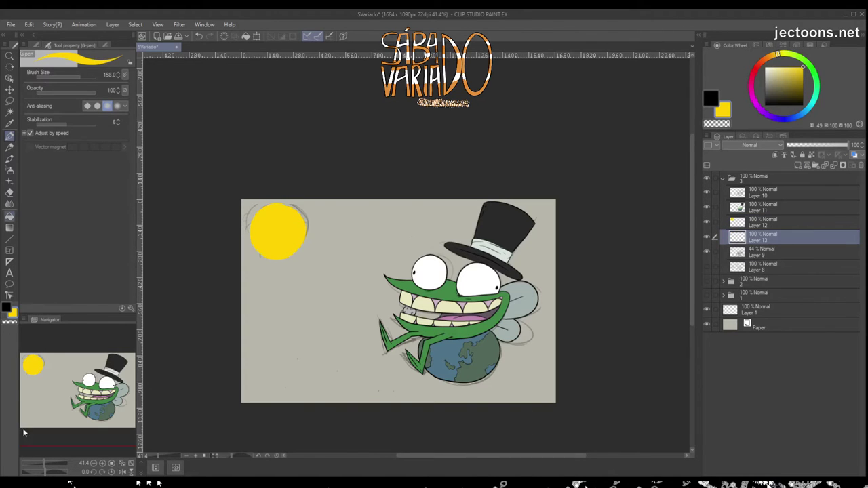
key("g")
left_click(325, 326)
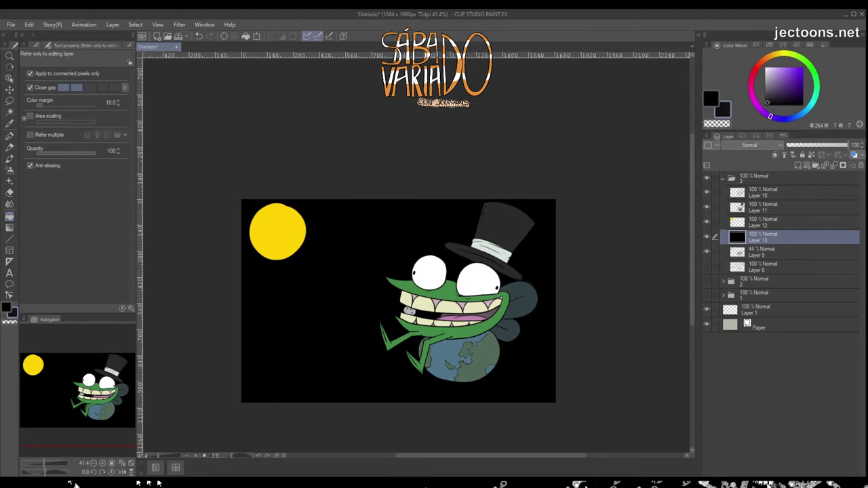
Clean up the character's colour layer with the eraser and retouch the teeth and gums in sampled cream and pale pink.
left_click(763, 207)
scroll(415, 255, "up", 5)
key("e")
mouse_move(591, 144)
left_mouse_down()
mouse_move(449, 252)
mouse_move(539, 47)
mouse_move(626, 200)
left_mouse_up()
left_click(301, 290, "alt")
key("p")
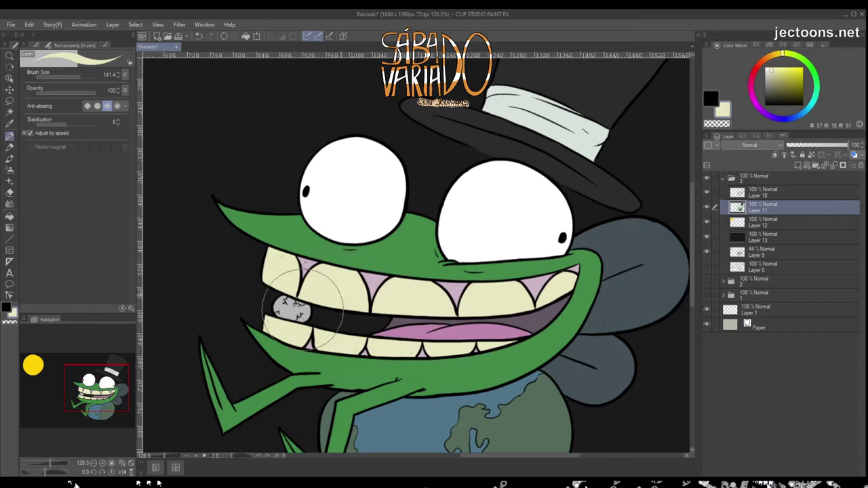
left_click(358, 294, "alt")
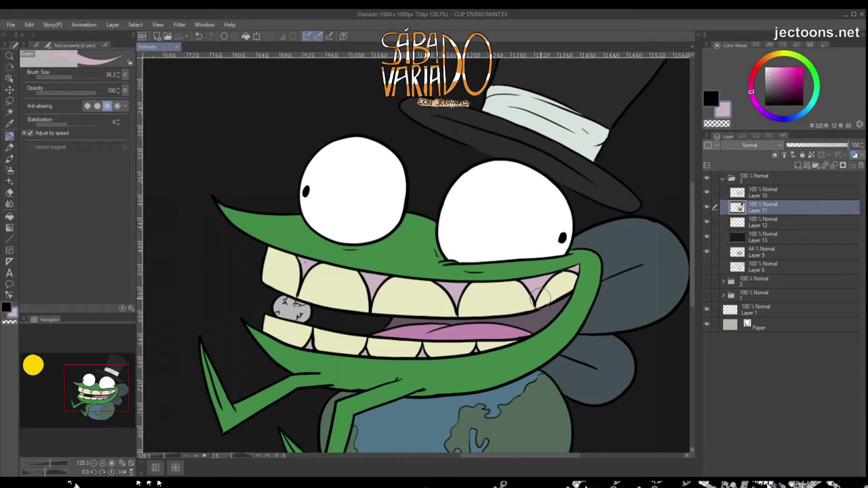
Return to the sun's layer and round out the disc's uneven edge with its sampled yellow.
scroll(614, 334, "down", 5)
key("alt+bracketleft")
scroll(303, 203, "up", 3)
key("p")
left_click(310, 225, "alt")
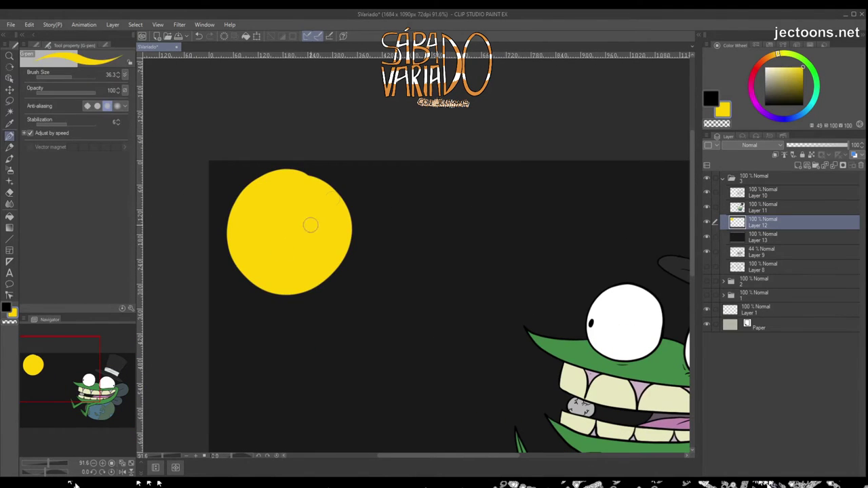
left_click_drag(347, 245, 248, 278)
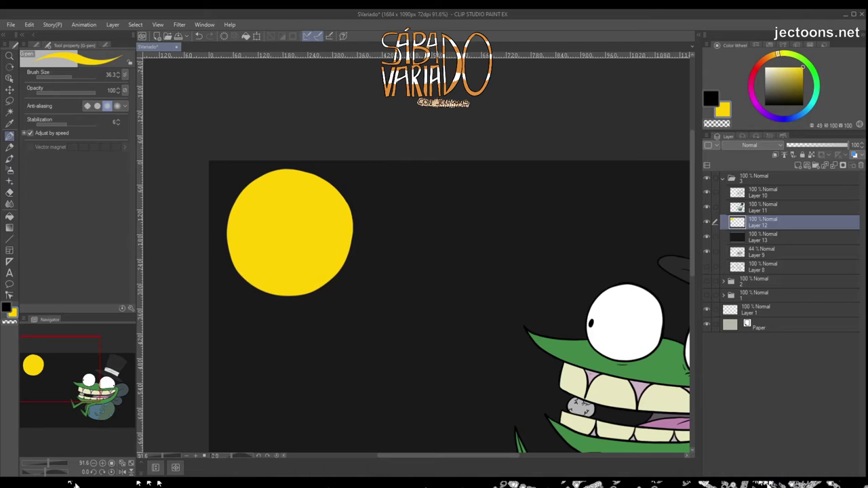
Add a new layer beneath the sun's layer and try soft Lighter pencil strokes around the disc.
key("ctrl+shift+n")
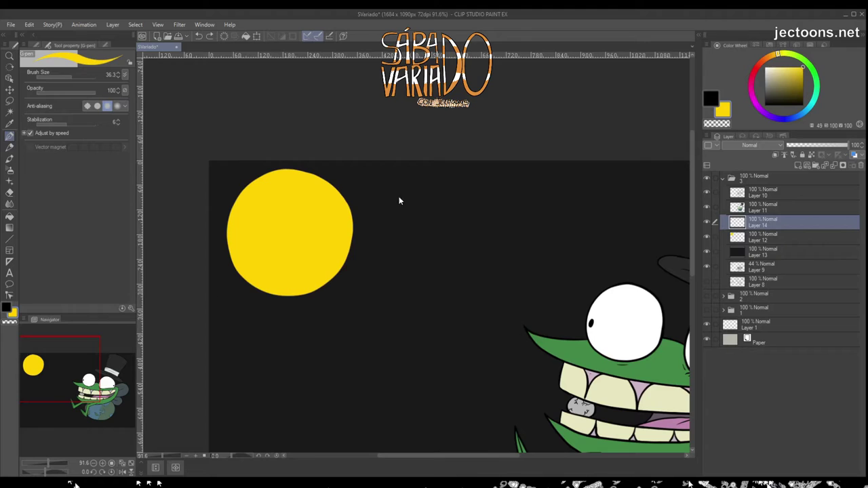
key("p")
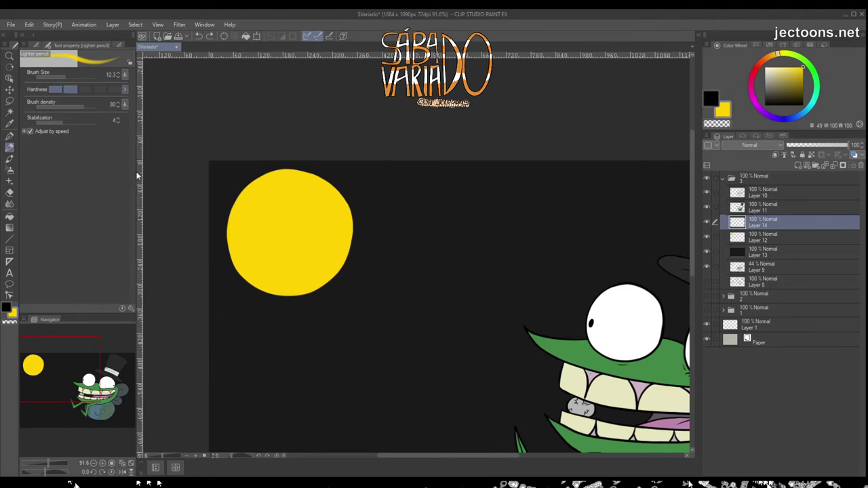
left_click_drag(293, 348, 347, 387)
key("ctrl+z")
mouse_move(247, 179)
left_mouse_down()
mouse_move(228, 234)
mouse_move(326, 206)
mouse_move(240, 240)
mouse_move(274, 292)
mouse_move(310, 285)
mouse_move(223, 244)
left_mouse_up()
key("ctrl+z")
key("ctrl+z")
left_click_drag(763, 222, 763, 237)
mouse_move(251, 178)
left_mouse_down()
mouse_move(248, 281)
mouse_move(258, 181)
mouse_move(273, 179)
mouse_move(247, 184)
mouse_move(321, 285)
mouse_move(273, 303)
left_mouse_up()
key("ctrl+z")
key("ctrl+z")
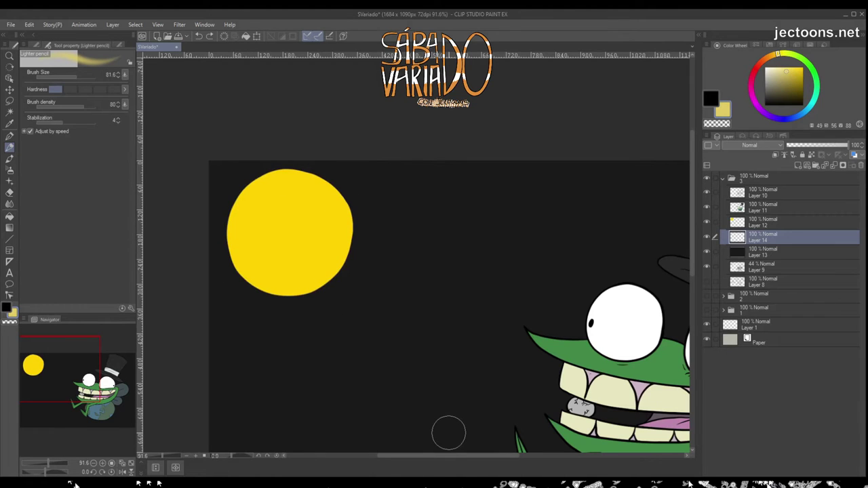
Scale the sun down to 57% and move it closer to the canvas's upper-left corner.
key("ctrl+t")
left_click_drag(353, 168, 306, 219)
left_click_drag(266, 263, 268, 215)
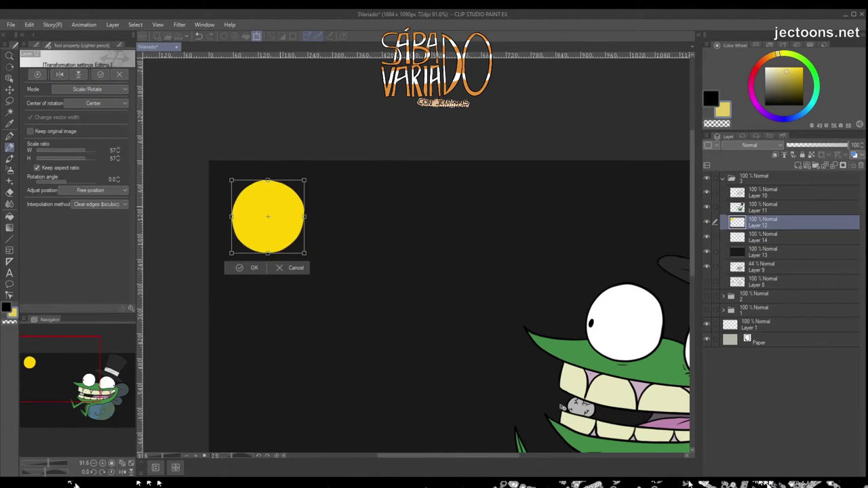
key("Return")
Try a soft yellow glow around the sun with its layer raised above the disc.
mouse_move(259, 186)
left_mouse_down()
mouse_move(287, 237)
mouse_move(294, 224)
left_mouse_up()
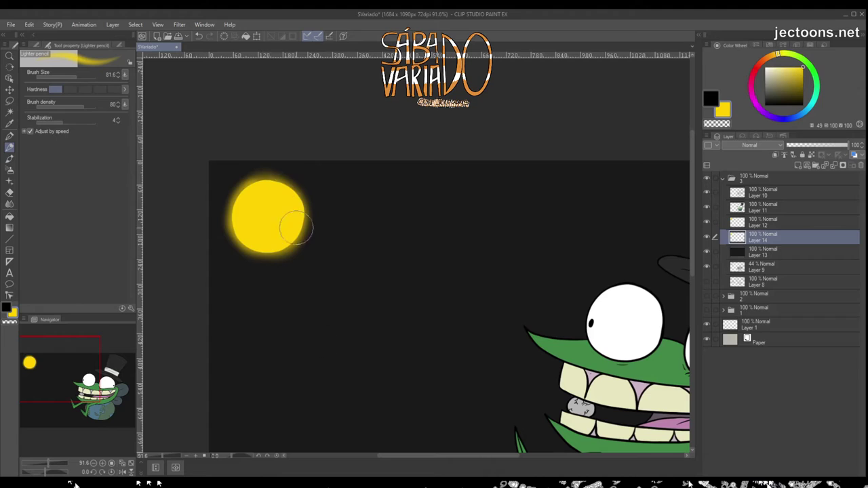
left_click_drag(763, 237, 763, 221)
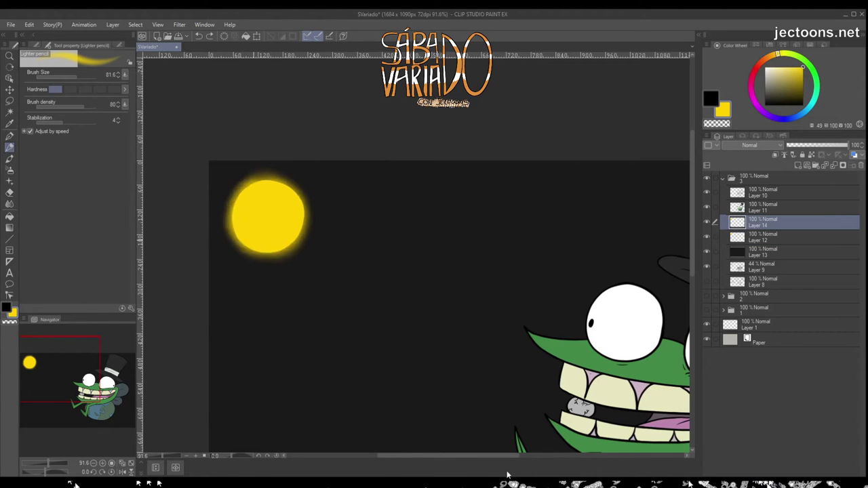
key("ctrl+z")
key("ctrl+z")
Outline the sun's edge in orange with the G-pen on the sun's layer.
key("p")
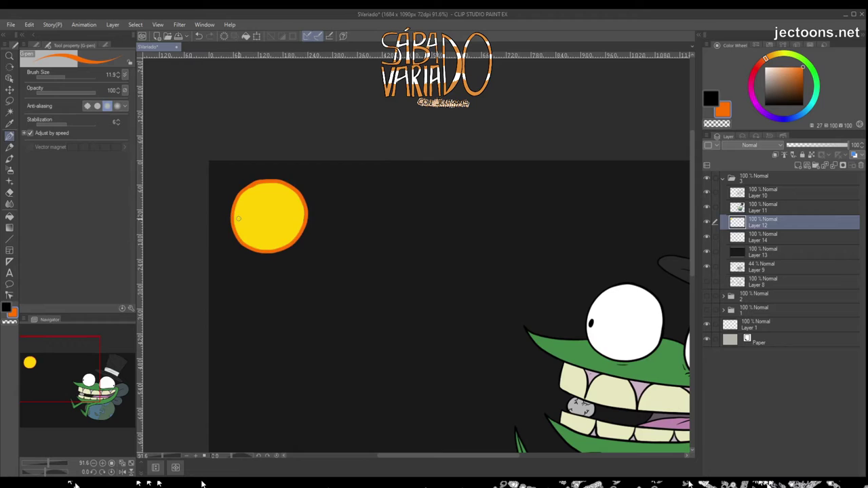
key("ctrl+z")
left_click_drag(264, 180, 234, 206)
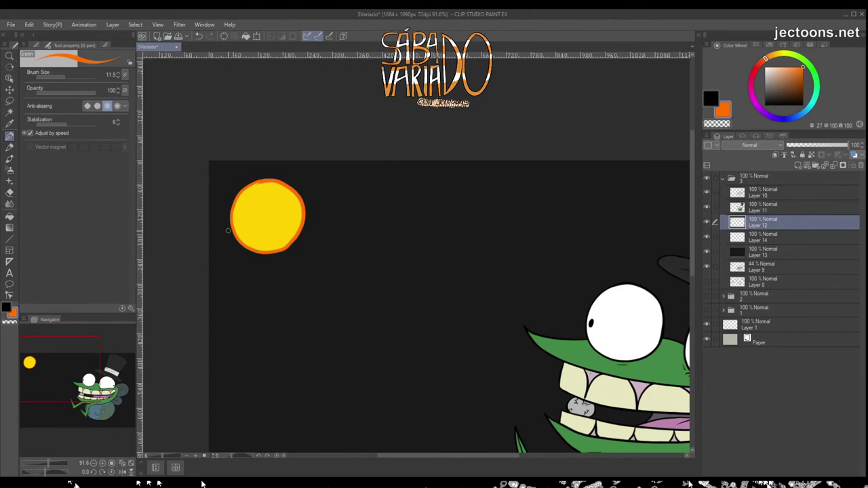
Blur the sun's orange outline into its yellow disc and the dark background.
key("j")
left_click_drag(263, 181, 236, 193)
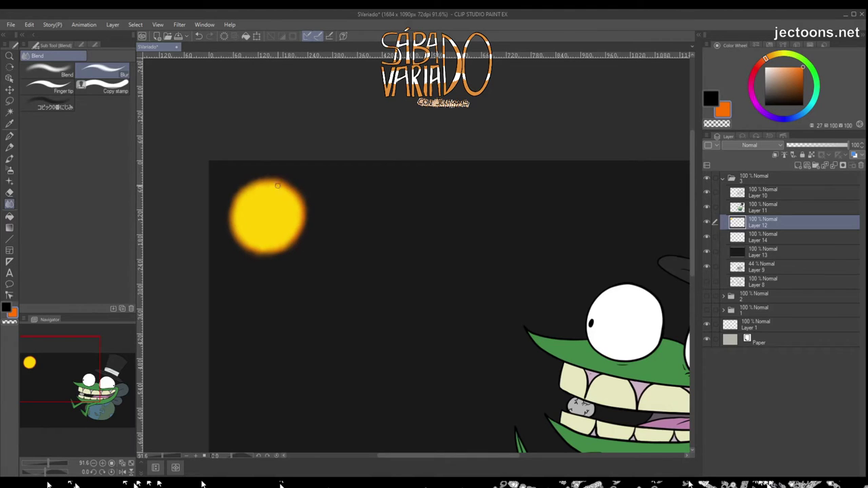
key("p")
key("j")
mouse_move(284, 203)
left_mouse_down()
mouse_move(265, 194)
mouse_move(249, 199)
mouse_move(281, 237)
mouse_move(298, 224)
mouse_move(235, 186)
mouse_move(251, 178)
left_mouse_up()
Add a lighter yellow to the sun's centre and blur it into the surrounding disc.
key("p")
left_click(294, 208, "alt")
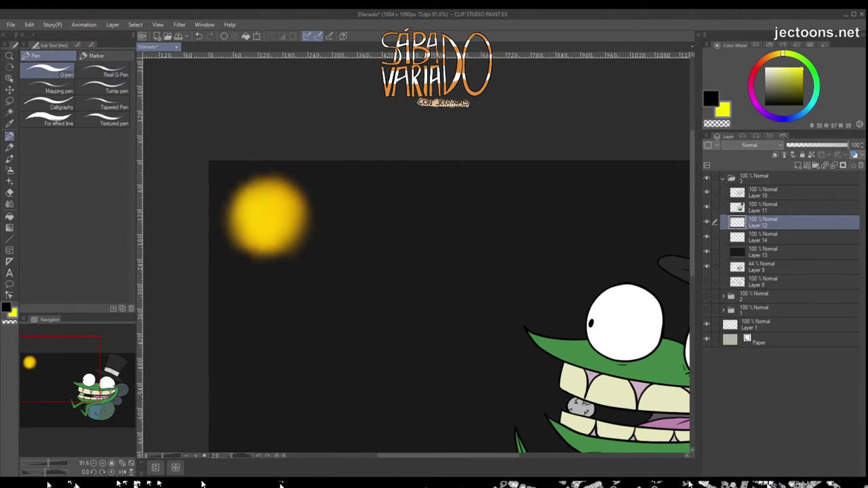
key("ctrl+z")
mouse_move(258, 203)
left_mouse_down()
mouse_move(278, 217)
mouse_move(252, 234)
mouse_move(275, 239)
left_mouse_up()
key("ctrl+z")
key("j")
left_click_drag(248, 210, 275, 235)
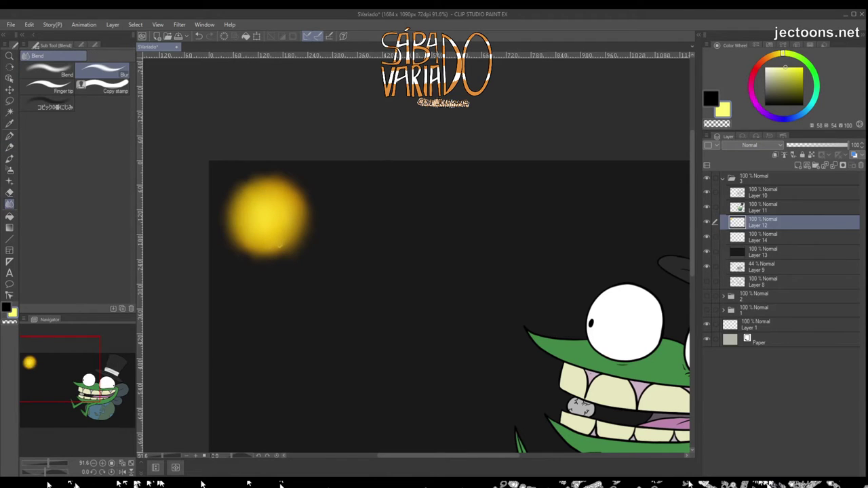
Work soft, blurred yellow rays around the sun and lower the glow layer beneath it to 46% opacity.
key("alt+bracketleft")
key("p")
key("alt+bracketright")
key("j")
mouse_move(278, 247)
left_mouse_down()
mouse_move(271, 252)
mouse_move(262, 210)
mouse_move(252, 203)
mouse_move(257, 252)
mouse_move(305, 217)
mouse_move(262, 223)
mouse_move(272, 217)
mouse_move(268, 196)
mouse_move(267, 229)
mouse_move(295, 194)
mouse_move(292, 178)
left_mouse_up()
key("alt+bracketleft")
key("p")
key("alt+bracketright")
key("j")
scroll(350, 312, "down", 3)
key("b")
key("j")
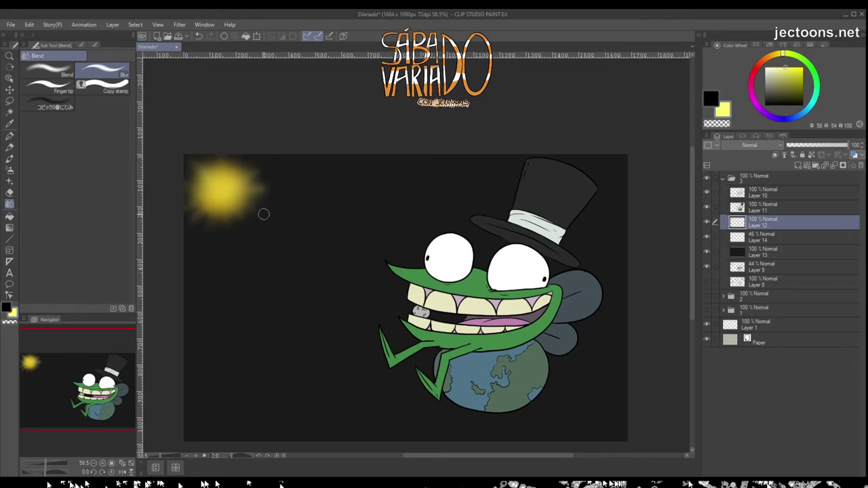
Shrink the sun towards the canvas corner and rework its lower rays in blurred orange-yellow.
key("ctrl+t")
key("Return")
key("p")
mouse_move(224, 215)
left_mouse_down()
mouse_move(217, 177)
mouse_move(240, 188)
left_mouse_up()
key("j")
left_click_drag(228, 218, 200, 200)
key("ctrl+z")
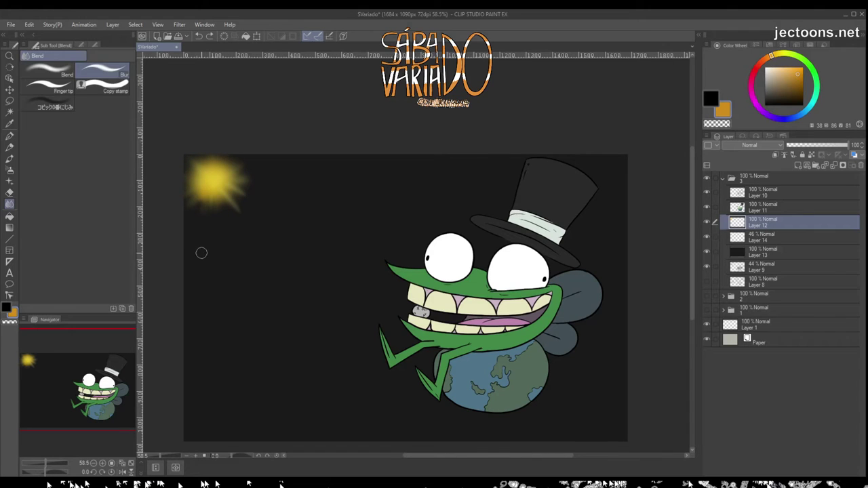
Draw extra bright yellow rays around the sun with the Lighter pencil and soften them with the Blur tool.
key("p")
left_click(214, 182, "alt")
left_click_drag(217, 219, 214, 177)
left_click_drag(193, 178, 208, 156)
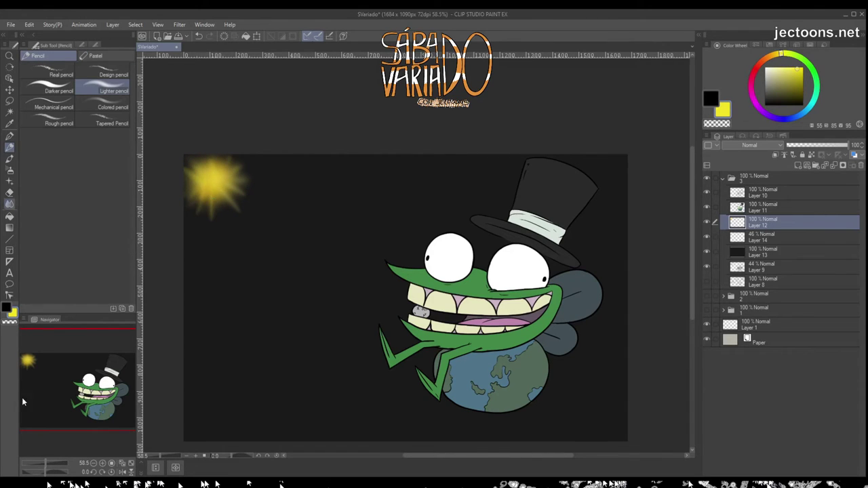
key("j")
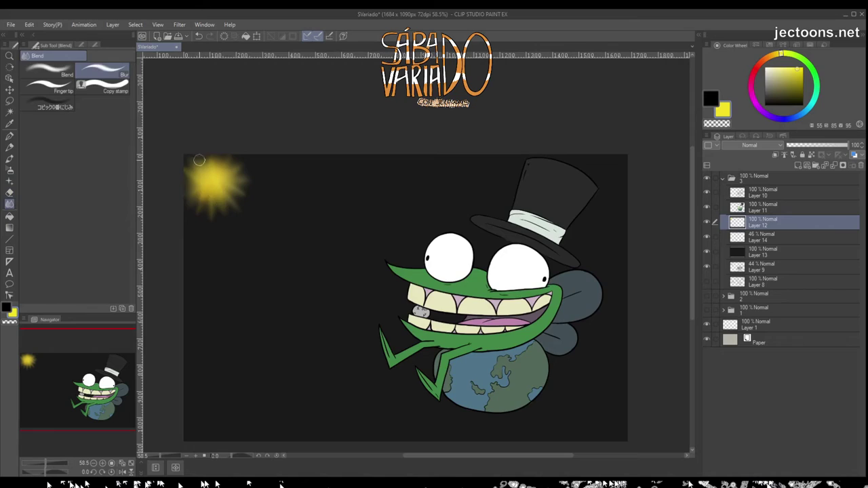
Shade the sun's centre with golden yellow using the Lighter pencil and blur it.
scroll(411, 351, "down", 3)
scroll(411, 352, "up", 3)
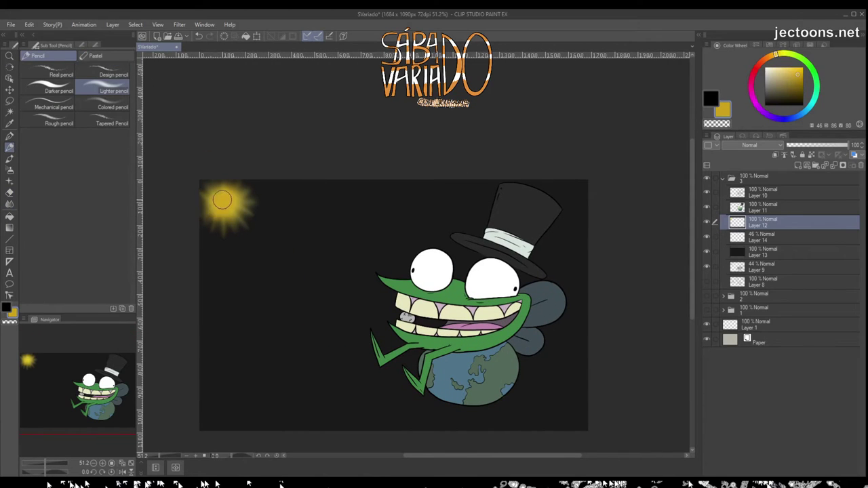
key("j")
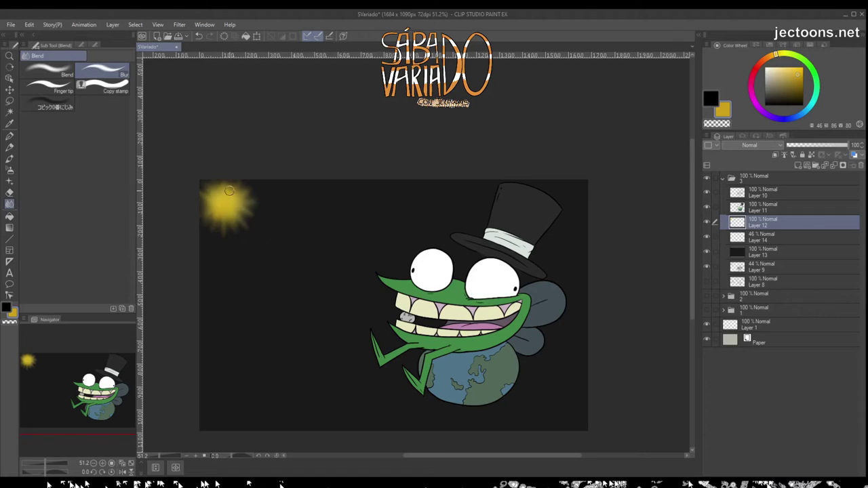
Try yellow light strokes on the character's eye with the Uneven layering and Smooth watercolor brushes.
scroll(468, 361, "up", 5)
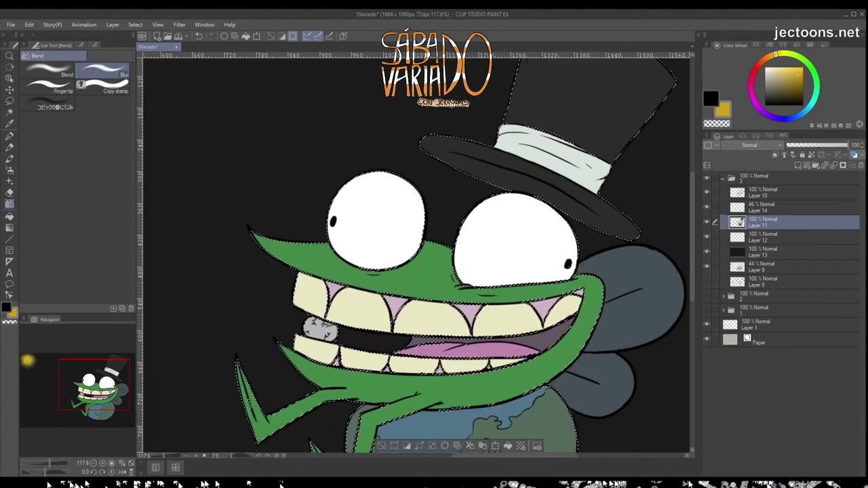
key("b")
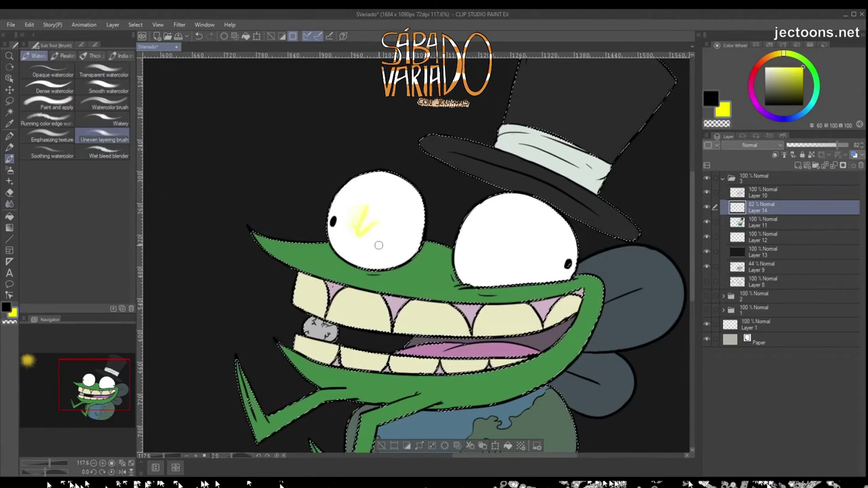
mouse_move(370, 220)
left_mouse_down()
mouse_move(335, 186)
mouse_move(274, 292)
left_mouse_up()
left_click_drag(478, 122, 451, 197)
key("ctrl+z")
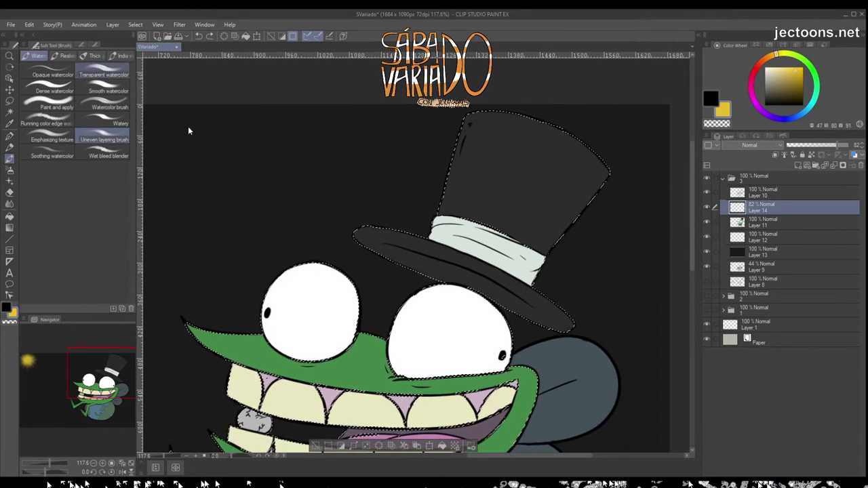
left_click(104, 90)
left_click_drag(269, 328, 289, 267)
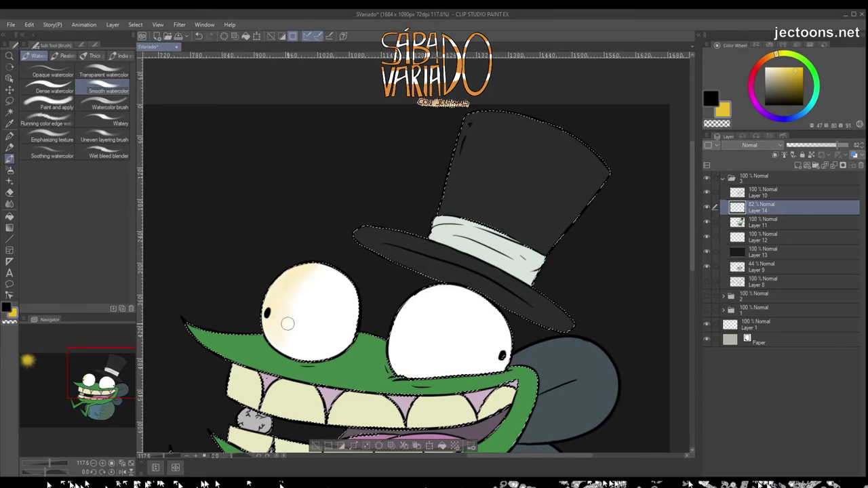
scroll(276, 324, "down", 3)
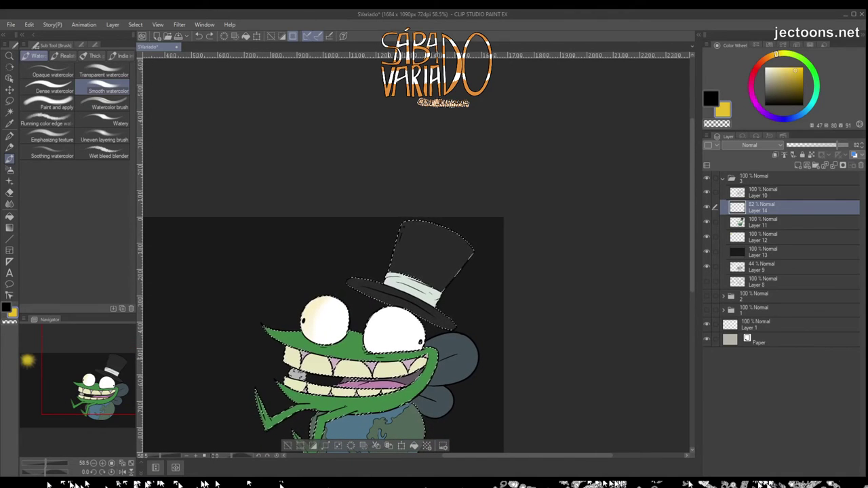
Fill the selected character and globe silhouette with golden yellow on Layer 14 at 15% opacity.
left_click(763, 222)
key("k")
mouse_move(380, 340)
left_mouse_down()
mouse_move(326, 265)
mouse_move(374, 302)
left_mouse_up()
left_click(763, 193)
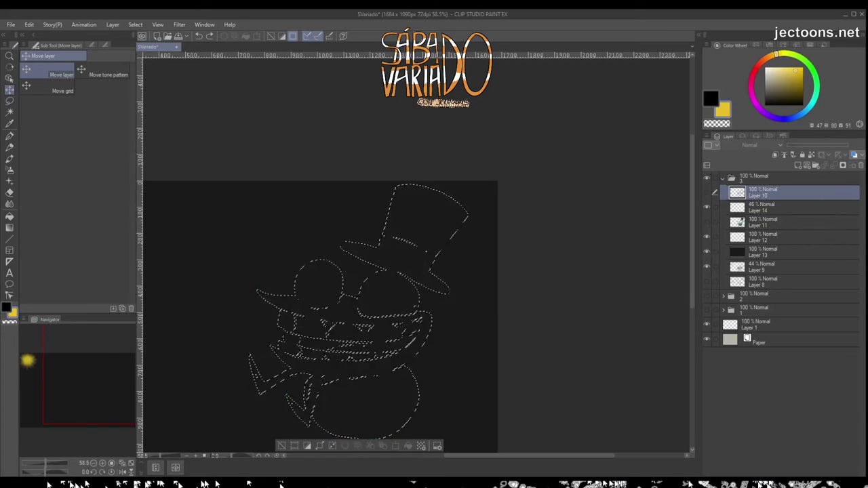
left_click(763, 207)
key("g")
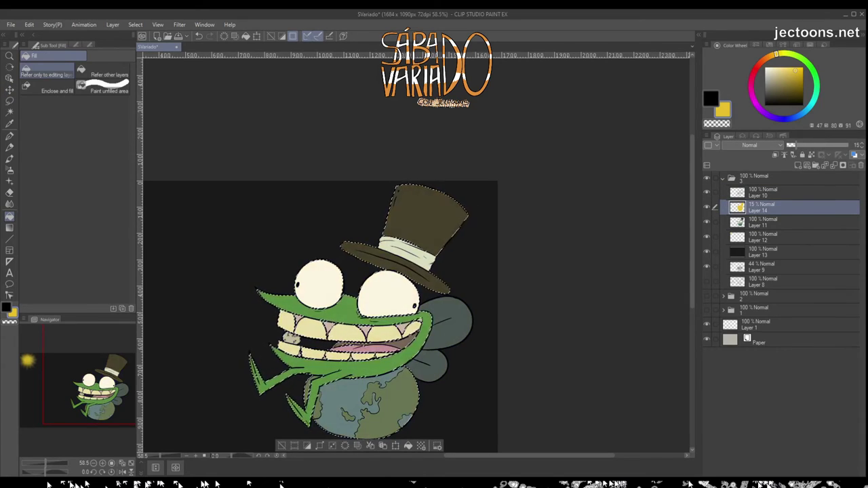
Paint pale yellow highlights on the hat, eyes and globe on a new 34% opacity layer, and lower the yellow fill to 7%.
key("ctrl+shift+n")
key("b")
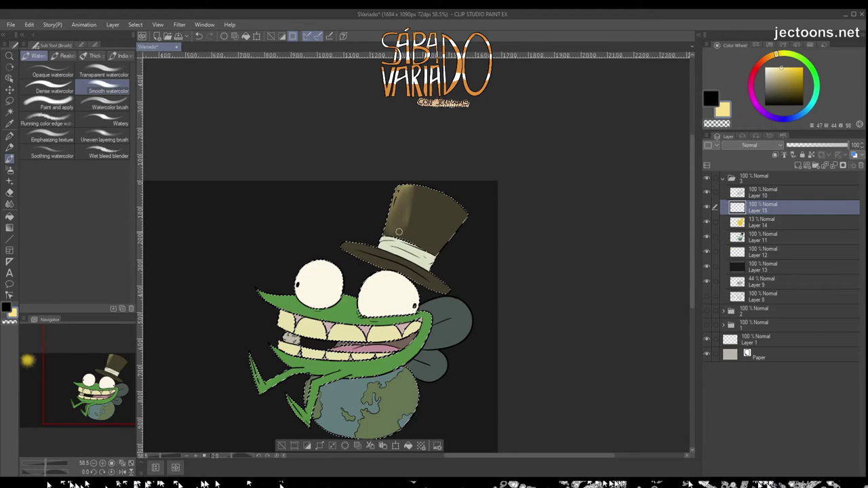
left_click_drag(399, 231, 379, 205)
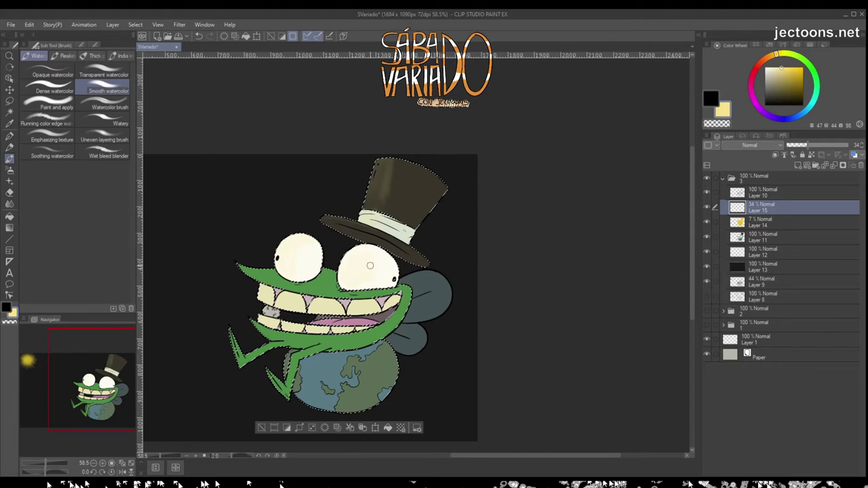
left_click_drag(355, 251, 471, 237)
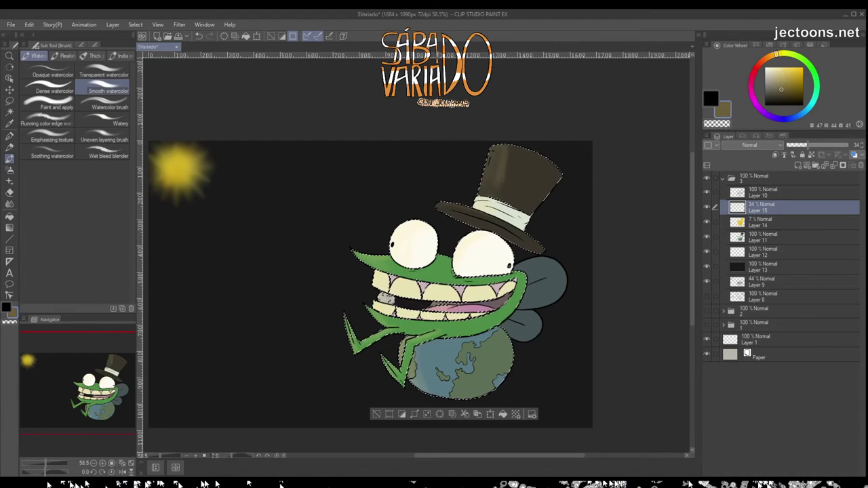
Blend the highlights, add a shadow layer and rename the layers lasombra, laluz, amarillo, color and esol.
key("j")
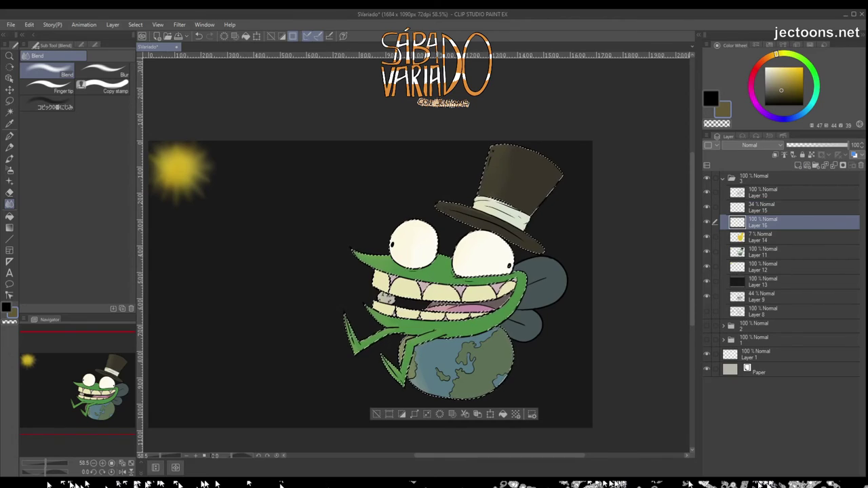
key("alt+bracketleft")
key("alt+bracketleft")
key("alt+bracketleft")
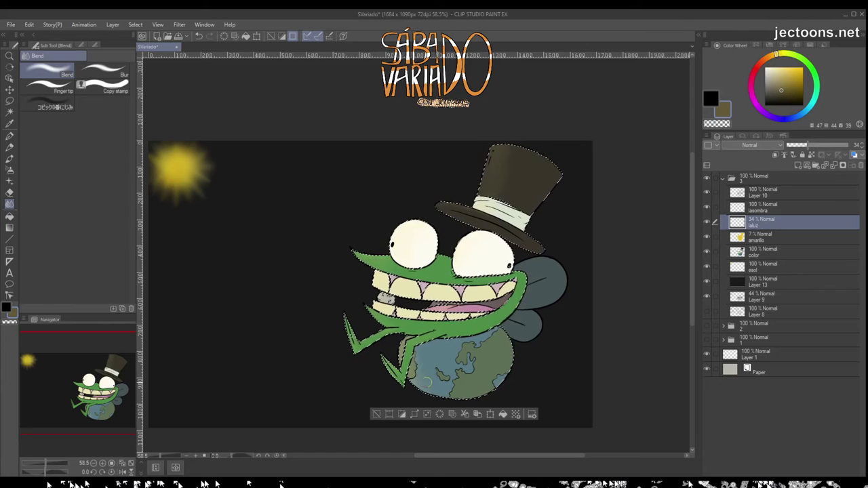
Paint dark shadows over the hat, body and globe on the lasombra layer with Smooth watercolor at 29% opacity.
key("alt+bracketright")
key("b")
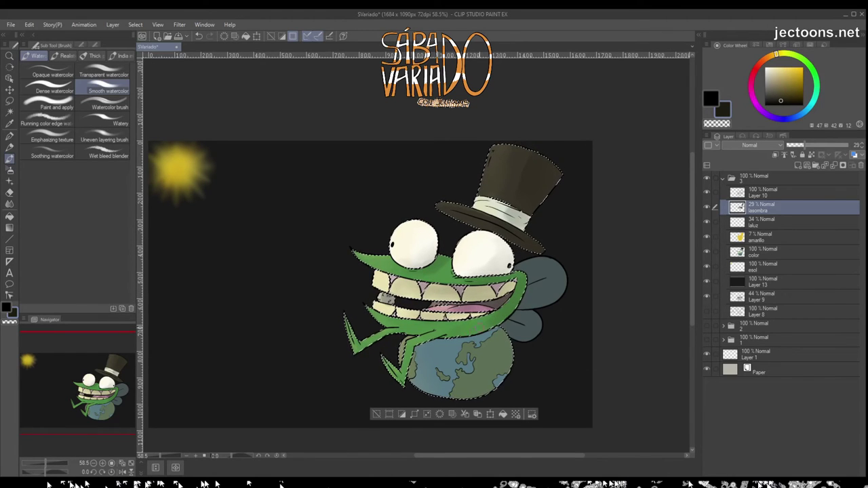
scroll(371, 282, "down", 1)
left_click_drag(406, 361, 408, 376)
left_click_drag(417, 337, 448, 376)
mouse_move(458, 325)
left_mouse_down()
mouse_move(499, 355)
mouse_move(475, 392)
mouse_move(509, 369)
left_mouse_up()
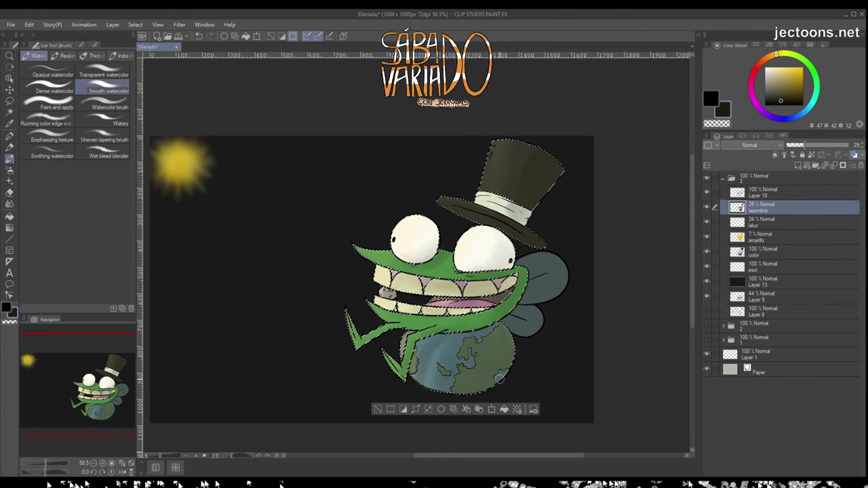
mouse_move(483, 360)
left_mouse_down()
mouse_move(508, 337)
mouse_move(463, 396)
left_mouse_up()
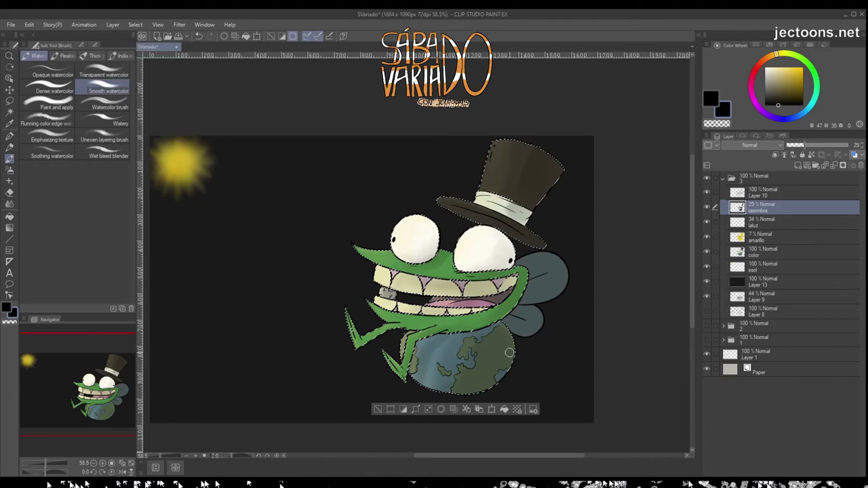
Shade the globe beneath the body, the grey cracked ball, the lower front teeth and the legs.
scroll(485, 362, "up", 5)
left_click_drag(361, 328, 293, 363)
left_click_drag(400, 289, 408, 322)
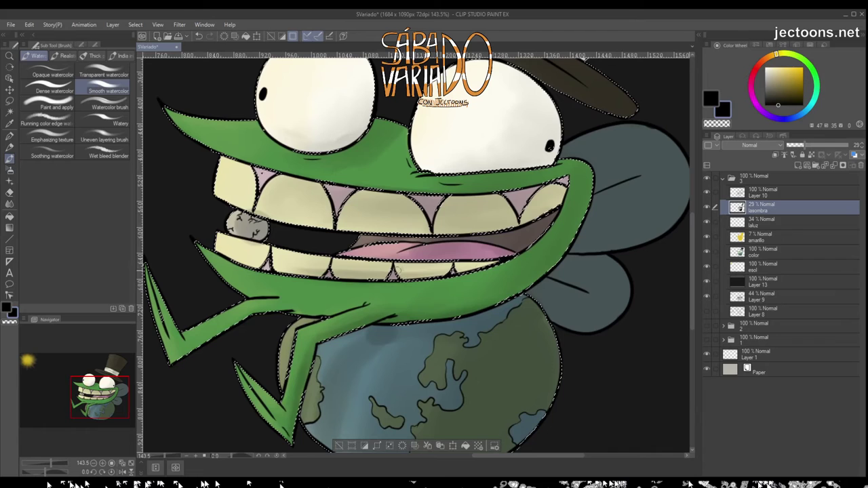
left_click_drag(244, 222, 306, 272)
left_click_drag(203, 340, 298, 306)
left_click_drag(187, 352, 293, 311)
Shade the lower edges of both eyes, the gums above the upper teeth and the back of the mouth.
left_click_drag(343, 140, 337, 230)
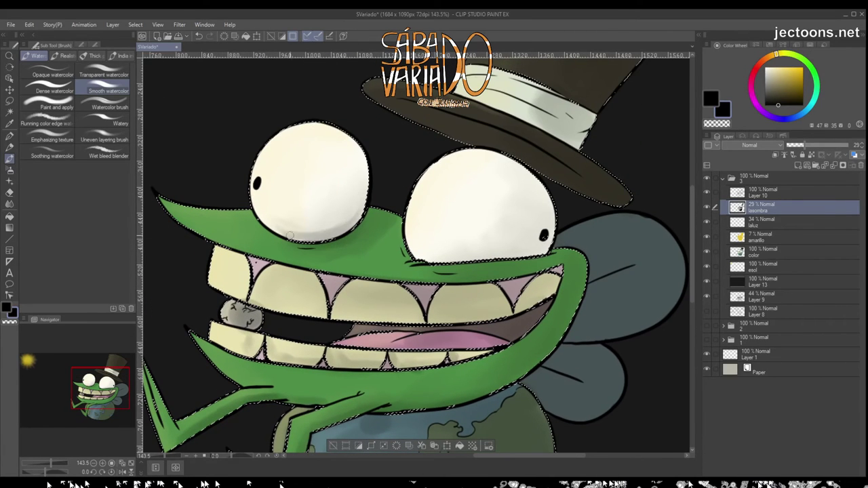
mouse_move(413, 256)
left_mouse_down()
mouse_move(461, 266)
mouse_move(530, 245)
left_mouse_up()
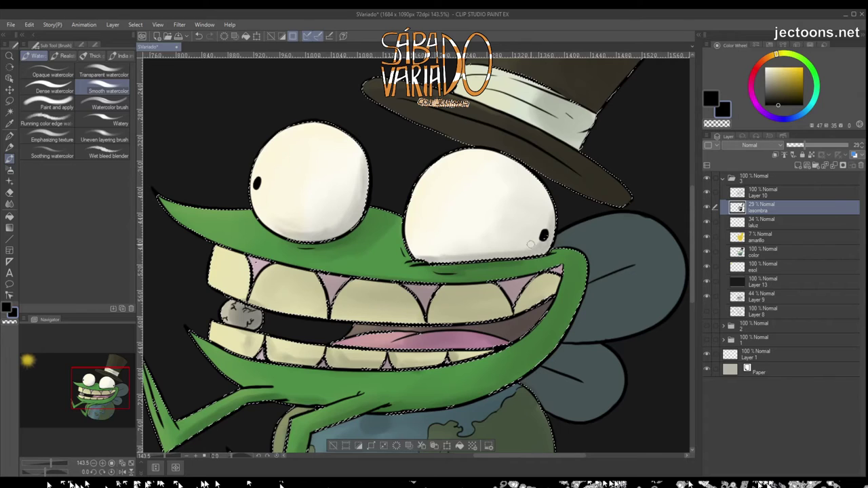
left_click_drag(509, 281, 552, 275)
left_click_drag(275, 270, 400, 285)
left_click_drag(510, 287, 536, 312)
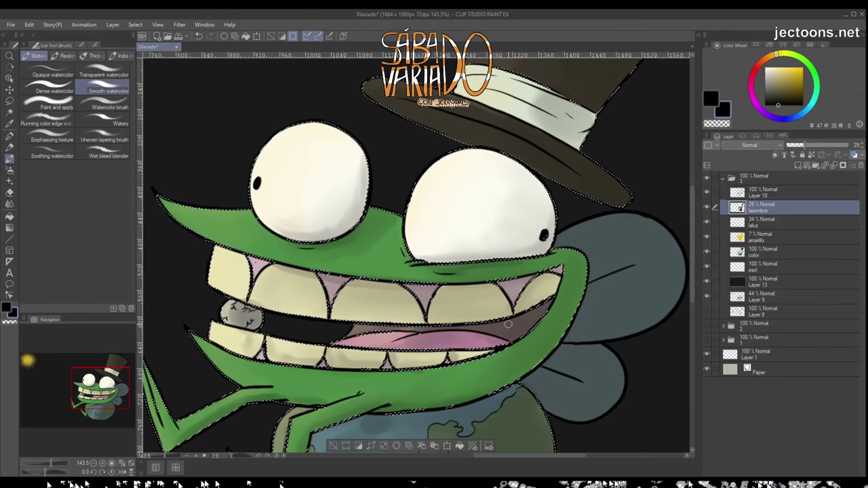
left_click_drag(491, 257, 539, 259)
Deepen the soft shadows on the upper front teeth, the tongue and the row of lower teeth.
left_click_drag(267, 277, 249, 302)
left_click_drag(244, 254, 326, 326)
left_click_drag(244, 305, 359, 346)
mouse_move(285, 352)
left_mouse_down()
mouse_move(319, 367)
mouse_move(462, 352)
left_mouse_up()
left_click_drag(407, 349, 502, 353)
mouse_move(328, 346)
left_mouse_down()
mouse_move(453, 350)
mouse_move(479, 366)
left_mouse_up()
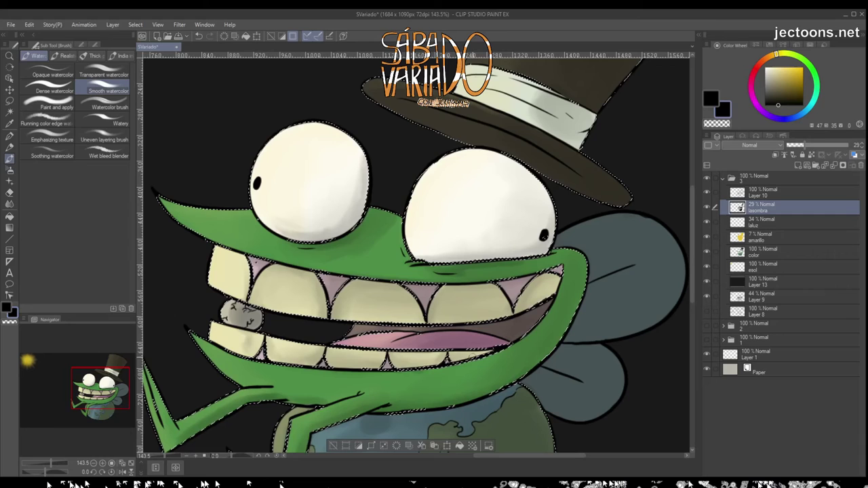
mouse_move(269, 348)
left_mouse_down()
mouse_move(306, 366)
mouse_move(265, 346)
left_mouse_up()
left_click_drag(448, 350, 328, 360)
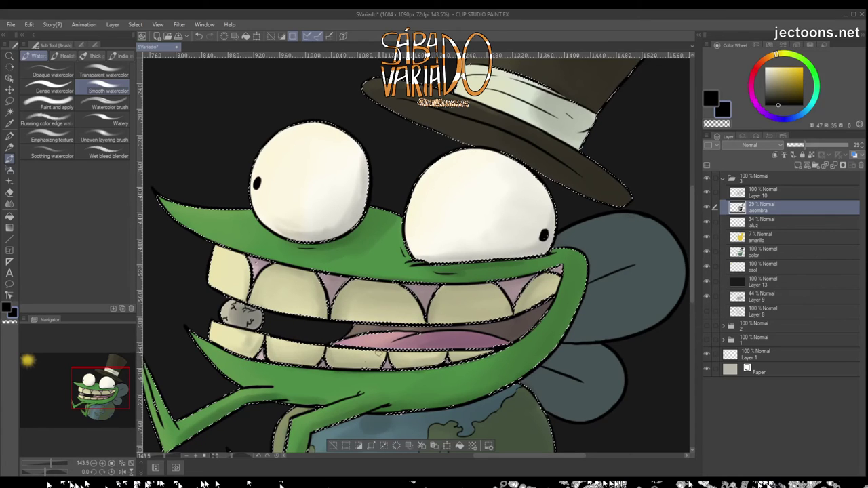
Shade the top hat's white band, brim and crown, and clear the selection around the character.
left_click_drag(530, 99, 343, 259)
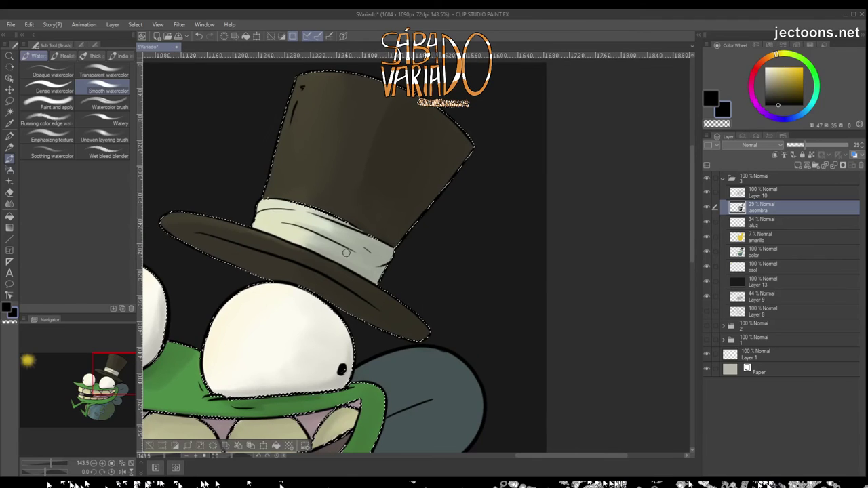
scroll(346, 251, "down", 2)
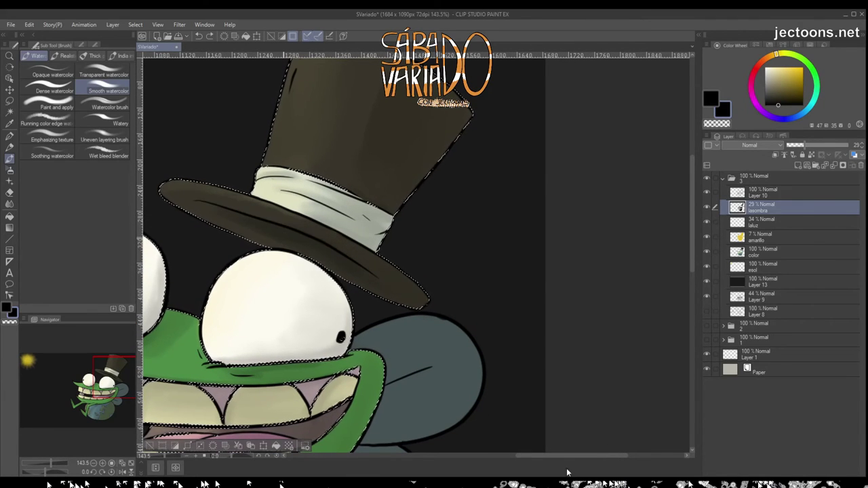
left_click_drag(282, 219, 347, 288)
left_click_drag(458, 357, 393, 385)
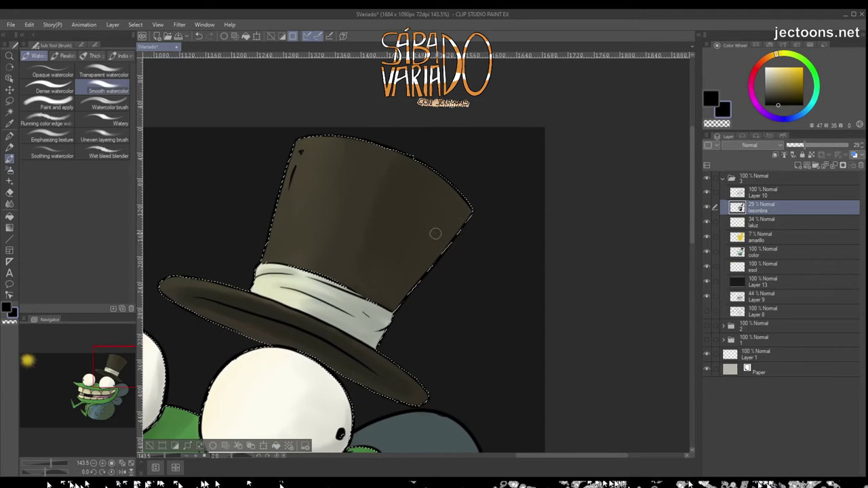
scroll(434, 235, "down", 5)
scroll(435, 235, "up", 2)
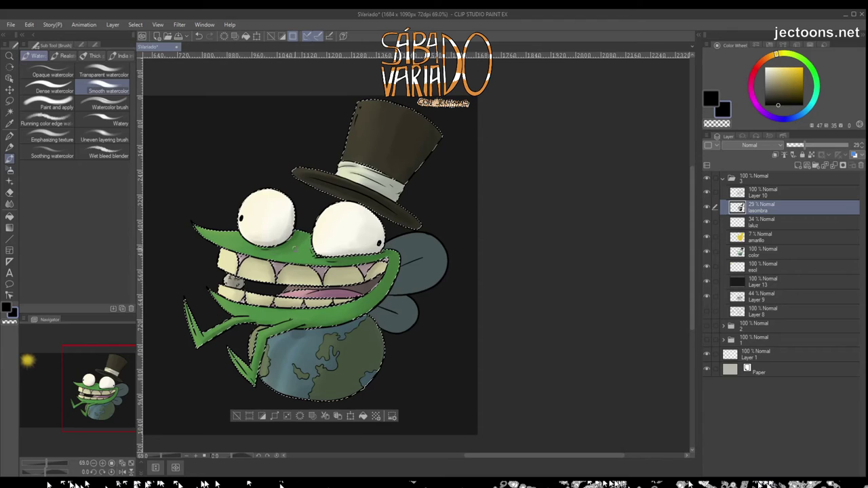
key("ctrl+d")
scroll(392, 252, "down", 1)
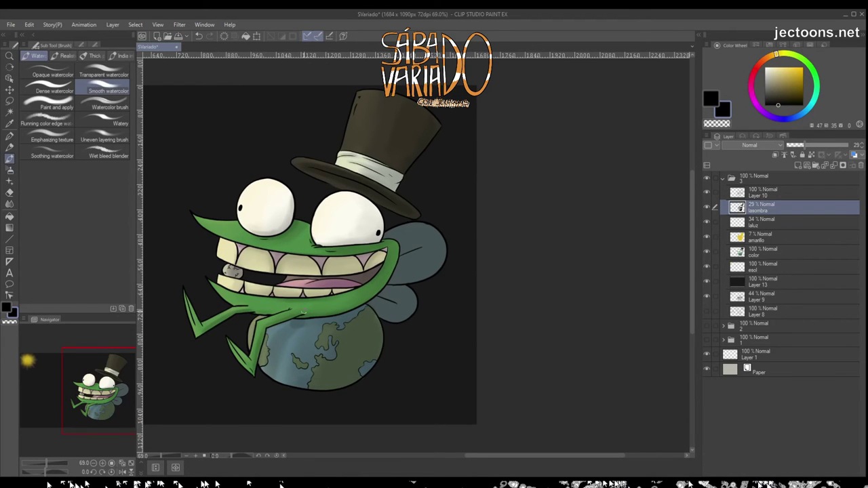
Add a new layer above lasombra for extra shadows and lower its opacity to 18%.
key("ctrl+shift+n")
scroll(305, 299, "up", 5)
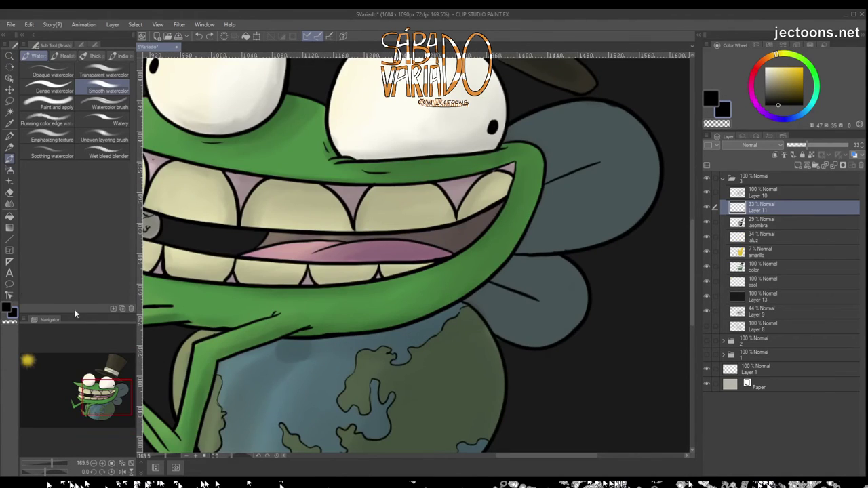
key("p")
mouse_move(341, 290)
left_mouse_down()
mouse_move(332, 274)
mouse_move(481, 225)
mouse_move(507, 184)
mouse_move(369, 203)
mouse_move(478, 231)
left_mouse_up()
Touch up the gums between the teeth on the color layer with sampled pink and the G-pen.
left_click(760, 267)
left_click(245, 210, "alt")
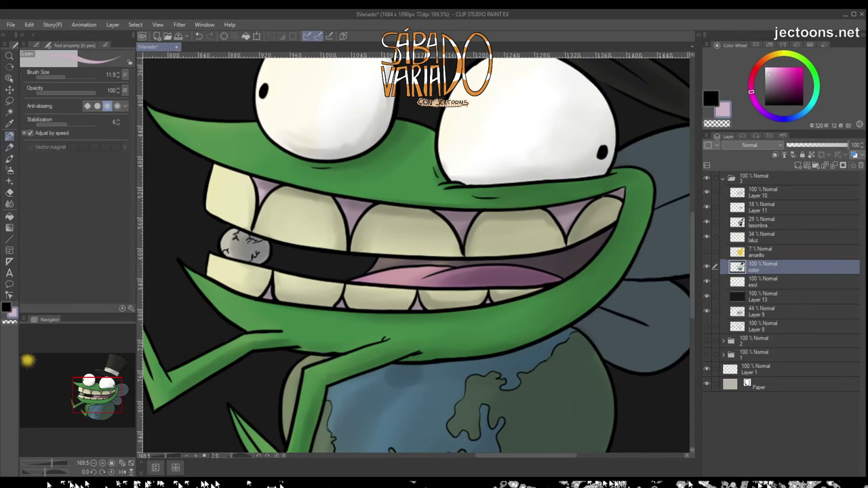
key("alt+bracketright")
key("alt+bracketright")
key("alt+bracketright")
key("alt+bracketright")
left_click(264, 185, "alt")
Draw black shadows along the gums and upper teeth on the 18% opacity layer with the Lighter pencil.
key("alt+bracketleft")
key("alt+bracketleft")
key("alt+bracketleft")
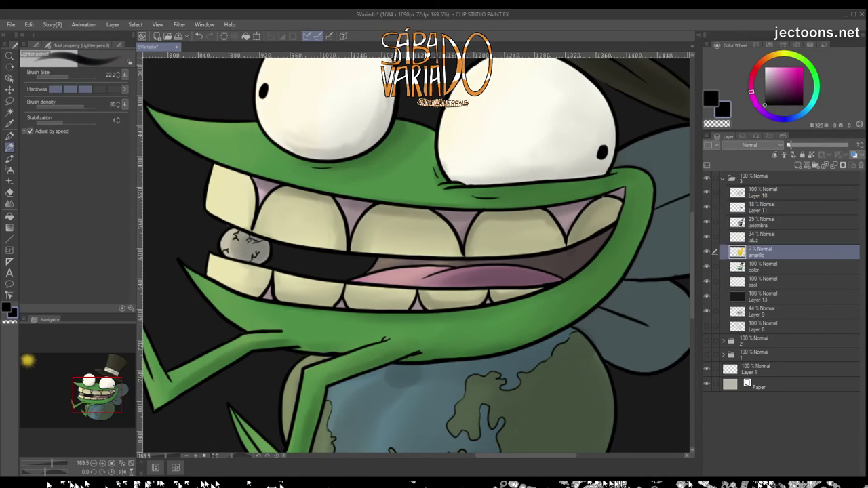
key("alt+bracketright")
key("alt+bracketright")
key("alt+bracketright")
left_click_drag(407, 203, 397, 248)
left_click_drag(285, 214, 380, 167)
left_click_drag(438, 230, 602, 207)
left_click_drag(602, 174, 447, 229)
Soften the shadows along the upper teeth and gums with the Blend tool.
key("j")
left_click_drag(319, 196, 359, 120)
left_click_drag(271, 204, 446, 207)
mouse_move(488, 227)
left_mouse_down()
mouse_move(567, 209)
mouse_move(584, 185)
left_mouse_up()
Shade the grey cracked ball between the teeth on the lasombra layer and blend its shadow.
scroll(417, 252, "down", 1)
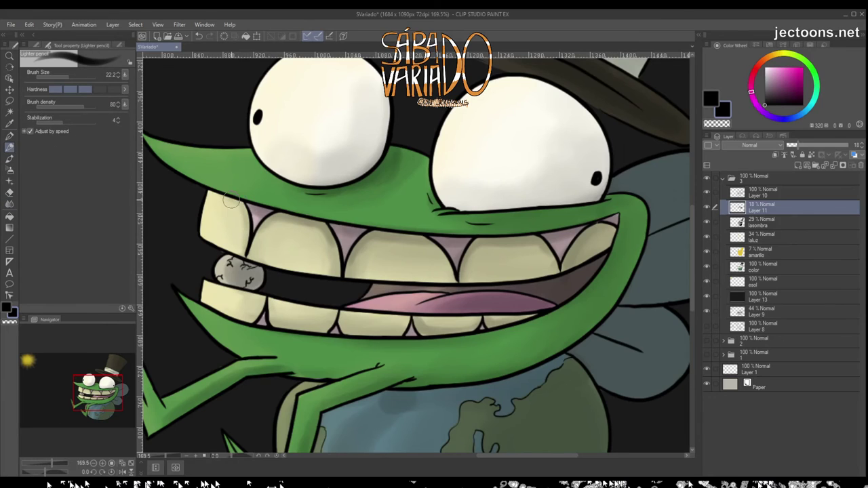
scroll(234, 214, "down", 1)
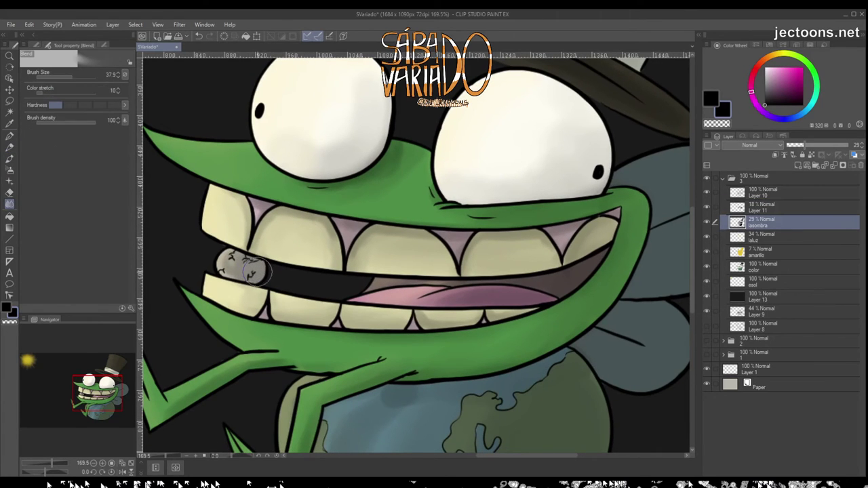
key("p")
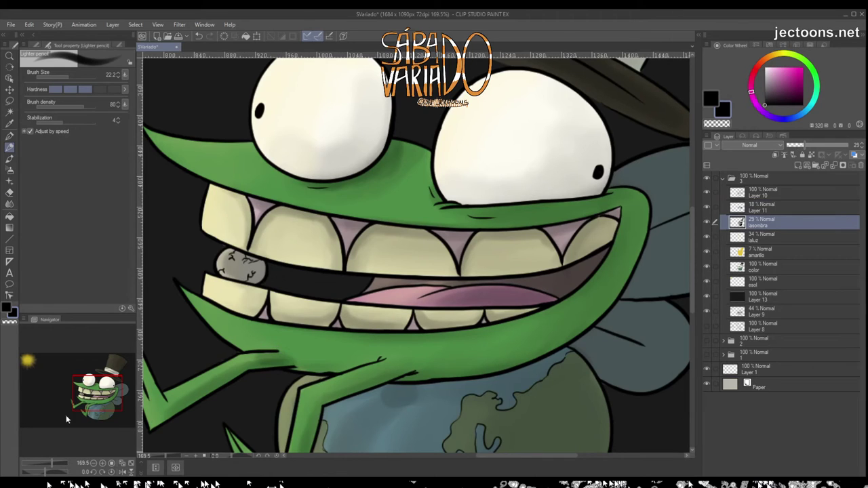
key("j")
key("alt+bracketleft")
key("p")
Shade the globe beneath the mouth and along its far side on the lasombra and 18% opacity layers, using the Lighter pencil and Blend tool.
scroll(241, 413, "down", 5)
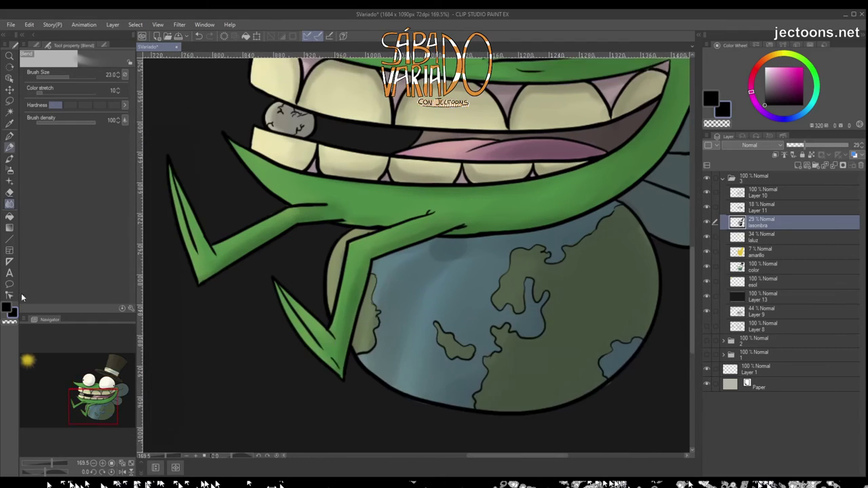
left_click_drag(454, 201, 371, 233)
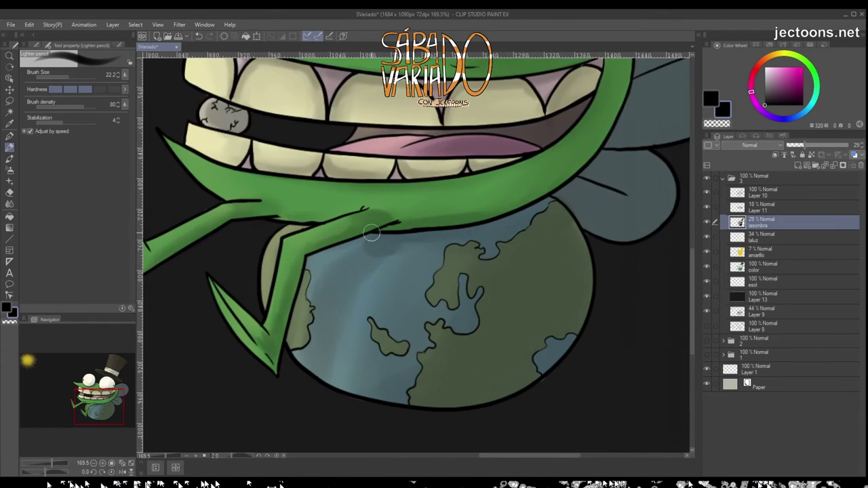
key("alt+bracketright")
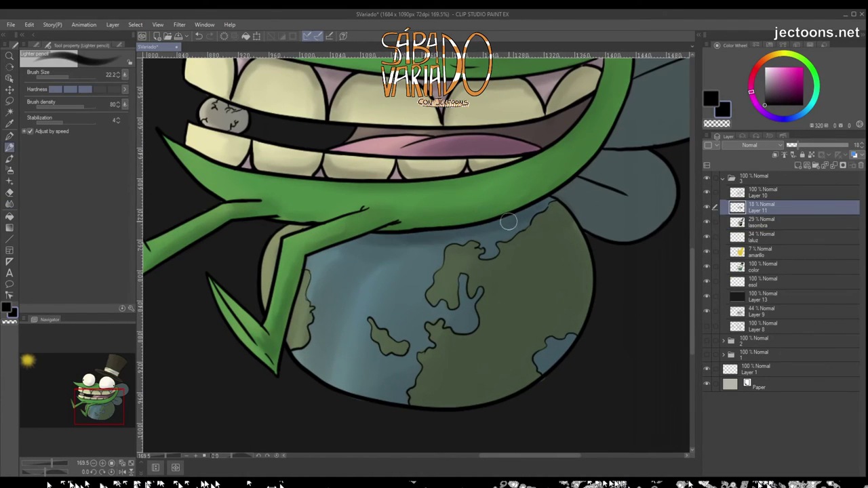
mouse_move(440, 241)
left_mouse_down()
mouse_move(556, 271)
mouse_move(500, 375)
mouse_move(421, 319)
mouse_move(471, 341)
mouse_move(481, 355)
mouse_move(472, 254)
left_mouse_up()
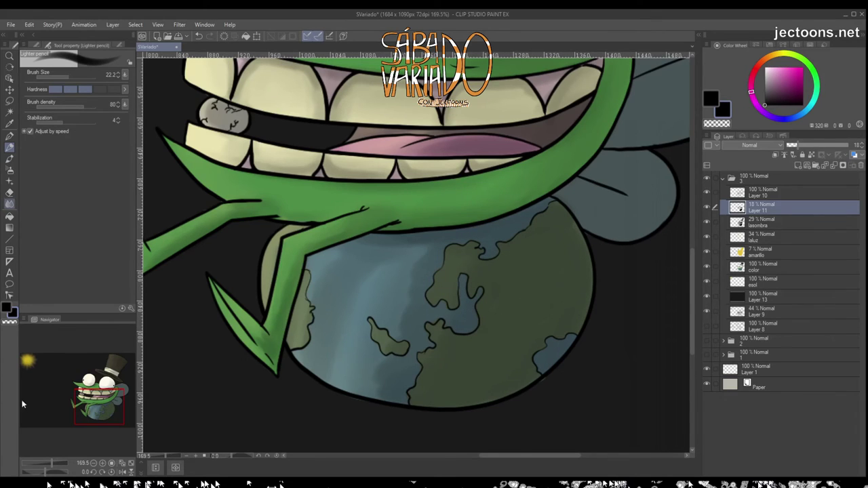
key("j")
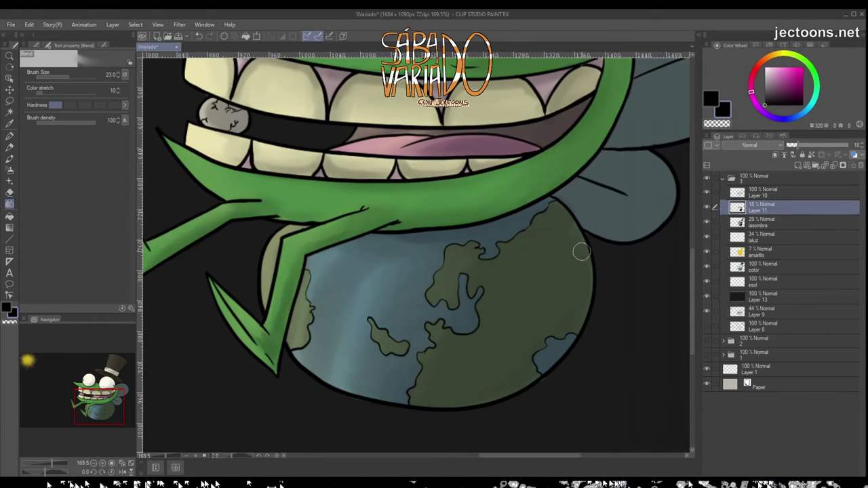
Add black shadows where the wings meet the head on the lasombra layer and soften them with the Blend tool.
key("alt+bracketleft")
key("p")
mouse_move(621, 68)
left_mouse_down()
mouse_move(424, 218)
mouse_move(366, 351)
left_mouse_up()
key("j")
mouse_move(427, 221)
left_mouse_down()
mouse_move(377, 333)
mouse_move(432, 250)
left_mouse_up()
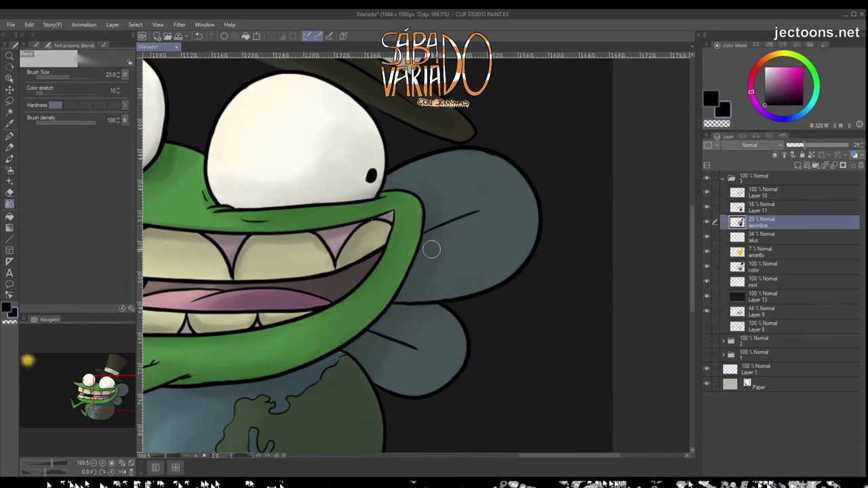
Paint white light over both wings on the laluz layer with the Lighter pencil and smooth it with the Blend tool.
key("alt+bracketleft")
key("b")
mouse_move(444, 177)
left_mouse_down()
mouse_move(464, 210)
mouse_move(492, 166)
mouse_move(431, 267)
mouse_move(512, 219)
mouse_move(422, 311)
mouse_move(440, 329)
left_mouse_up()
key("j")
mouse_move(485, 206)
left_mouse_down()
mouse_move(465, 161)
mouse_move(453, 283)
mouse_move(486, 255)
mouse_move(407, 359)
mouse_move(444, 349)
left_mouse_up()
key("ctrl+0")
scroll(459, 363, "up", 5)
key("p")
mouse_move(482, 173)
left_mouse_down()
mouse_move(500, 159)
mouse_move(504, 228)
left_mouse_up()
left_click_drag(515, 268, 448, 292)
mouse_move(468, 325)
left_mouse_down()
mouse_move(436, 370)
mouse_move(484, 235)
mouse_move(437, 169)
left_mouse_up()
key("j")
Shade the hat's brim and white band in black on the 18% opacity layer, reducing the Lighter pencil to size 15.2.
key("alt+]")
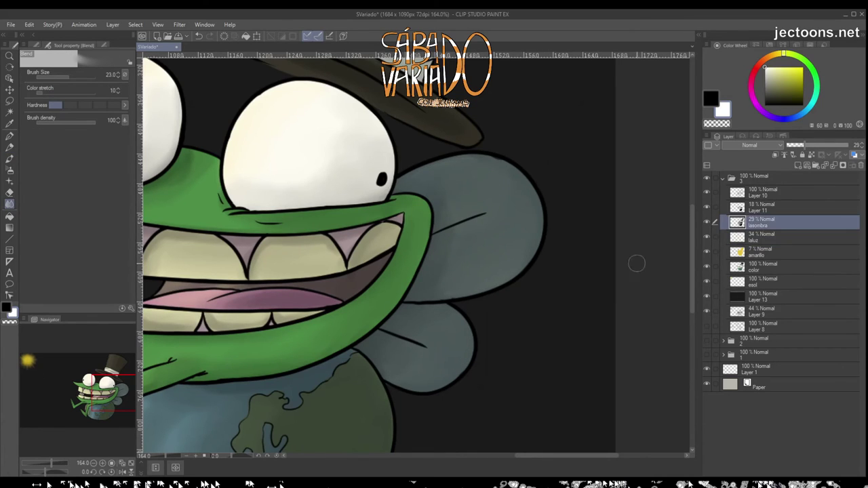
key("alt+]")
key("p")
scroll(425, 197, "up", 4)
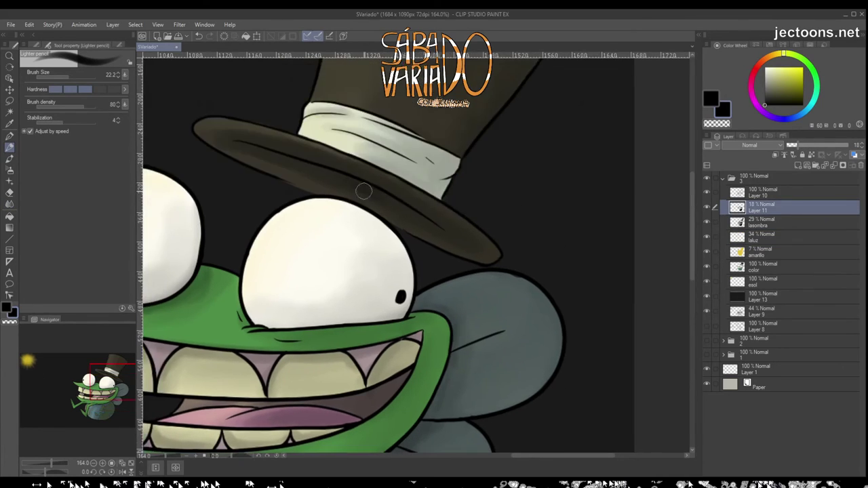
scroll(380, 176, "up", 1)
key("[")
key("[")
key("[")
left_click_drag(363, 165, 410, 200)
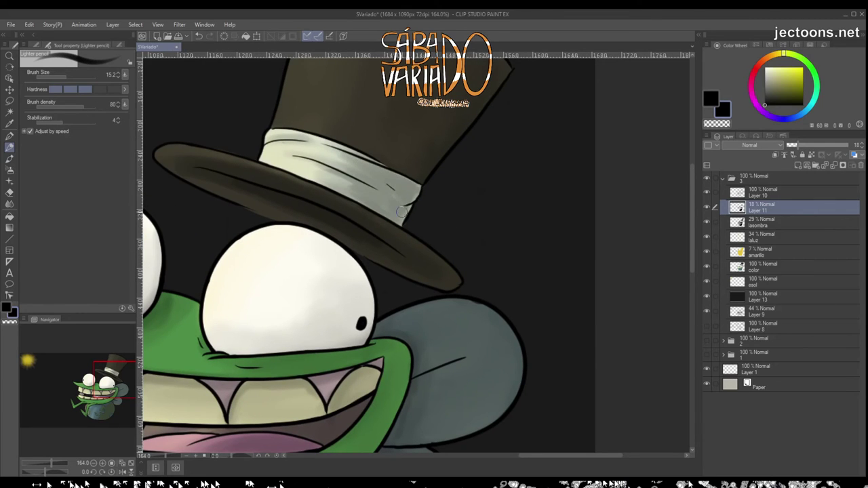
Soften the shadows on the hat and teeth with the Blend tool across the lasombra and 18% opacity layers.
key("j")
key("alt+[")
key("alt+[")
key("alt+[")
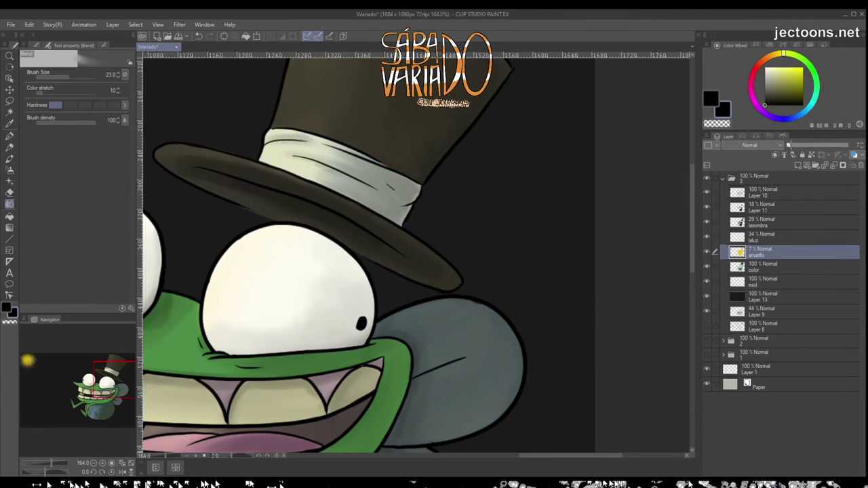
key("alt+]")
key("alt+]")
left_click_drag(361, 249, 325, 248)
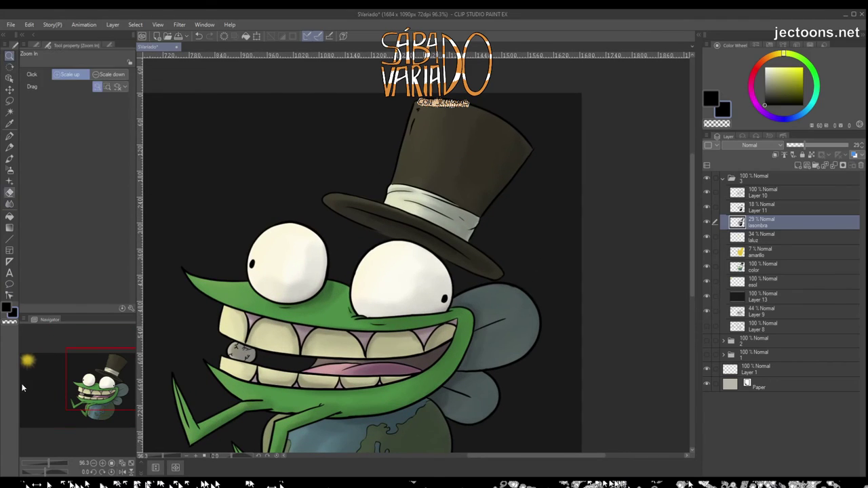
key("alt+]")
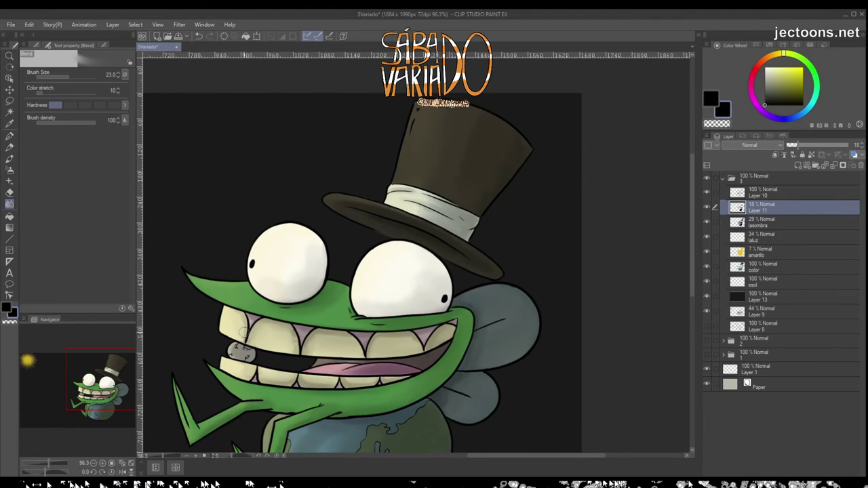
left_click_drag(413, 345, 346, 345)
Create a new layer named brillitos above the laluz layer.
key("alt+[")
key("alt+]")
key("alt+[")
key("alt+[")
key("ctrl+shift+n")
type("brillos")
key("Return")
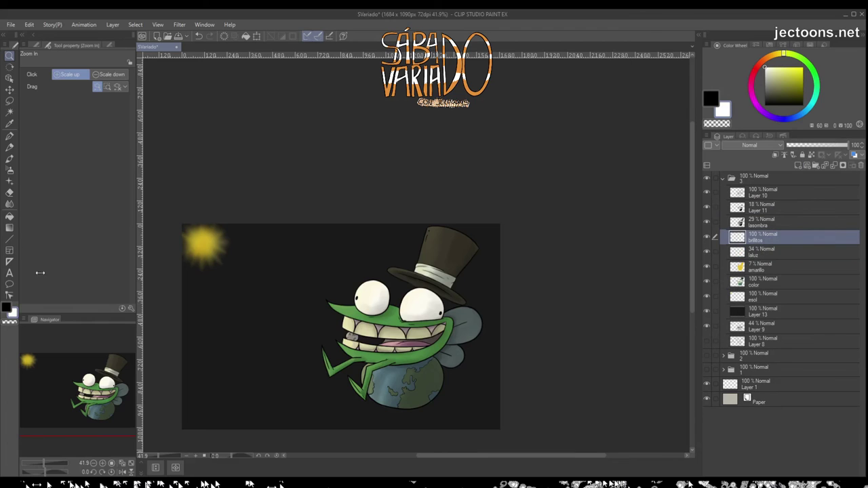
Move the brillitos layer to the top of folder 3 and draw small white highlights on the character with the G-pen.
key("p")
scroll(356, 266, "up", 5)
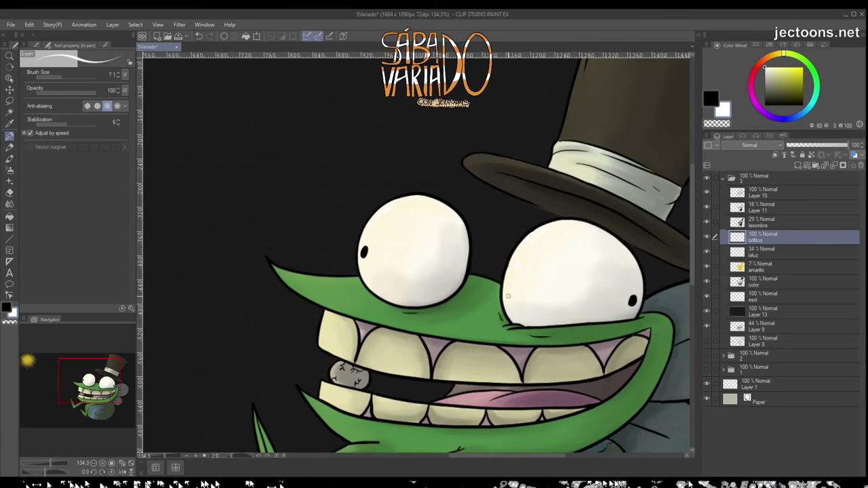
key("ctrl+]")
key("ctrl+]")
key("ctrl+]")
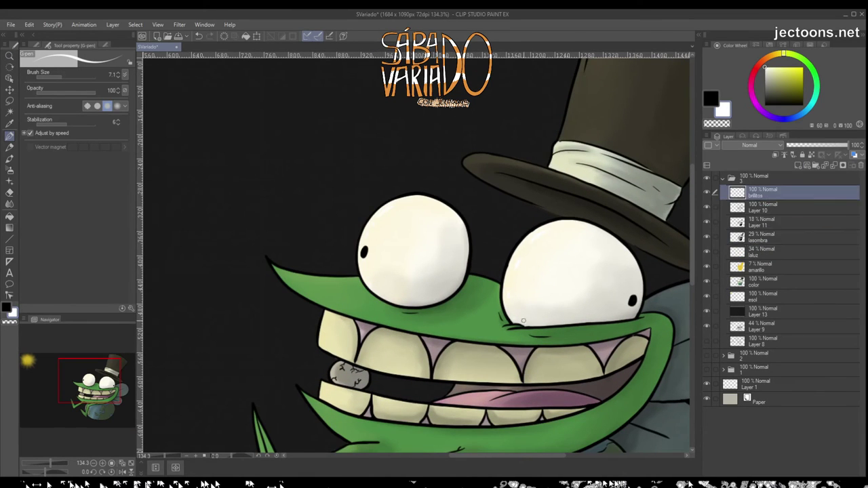
left_click_drag(473, 397, 441, 339)
Place the brillitos layer below Layer 10 and paint a white highlight along the side of the hat's crown, blending it.
mouse_move(527, 80)
left_mouse_down()
mouse_move(512, 72)
mouse_move(502, 32)
mouse_move(391, 219)
left_mouse_up()
key("b")
key("ctrl+[")
mouse_move(420, 112)
left_mouse_down()
mouse_move(405, 194)
mouse_move(423, 131)
left_mouse_up()
key("j")
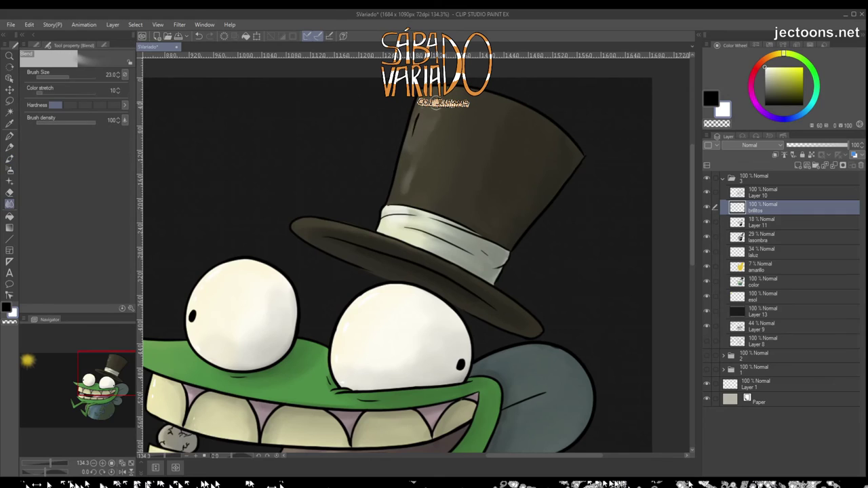
key("b")
key("p")
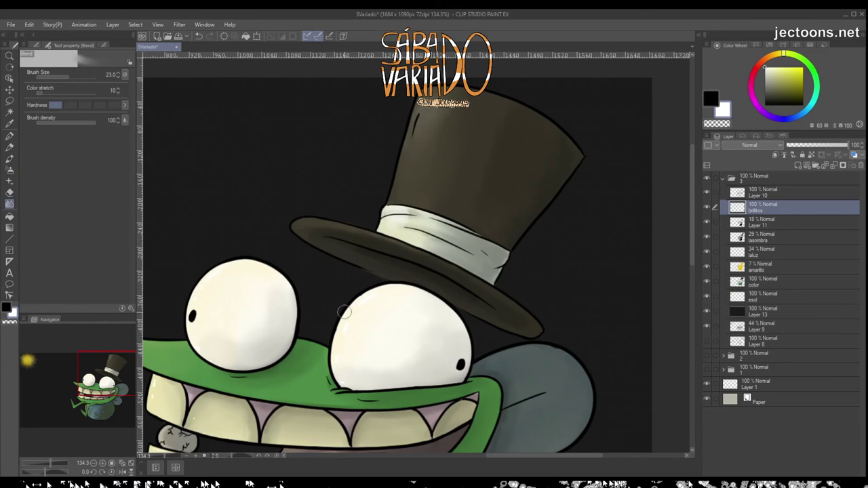
Add a white highlight along the near tip of the hat brim and soften it with the Blend tool.
key("ctrl+minus")
key("ctrl+minus")
key("ctrl+minus")
key("ctrl+plus")
key("ctrl+plus")
key("p")
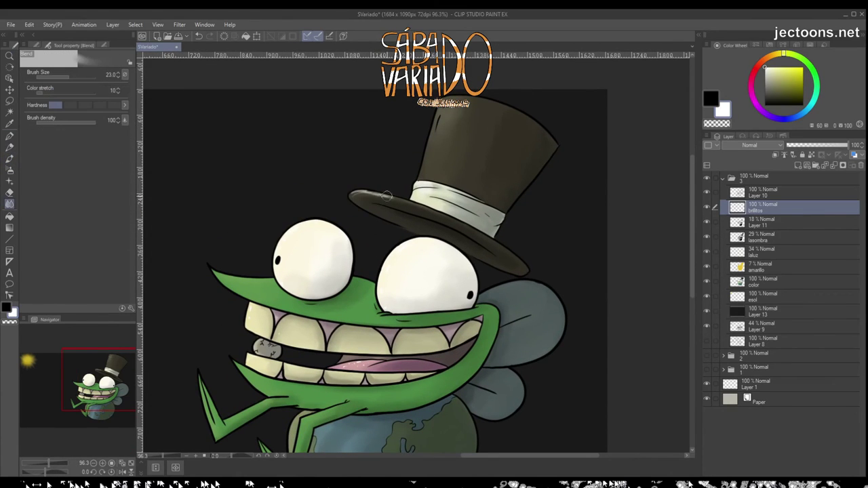
Paint a thin yellow rim light along the globe's shaded edge on the brillitos layer, switching to the Lighter pencil at size 6.4.
key("ctrl+minus")
key("ctrl+plus")
left_click_drag(453, 243, 419, 224)
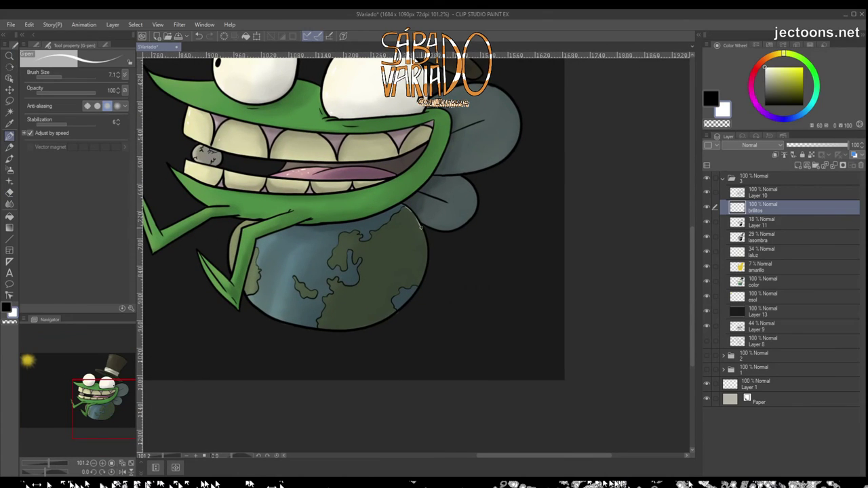
left_click(418, 222, "alt")
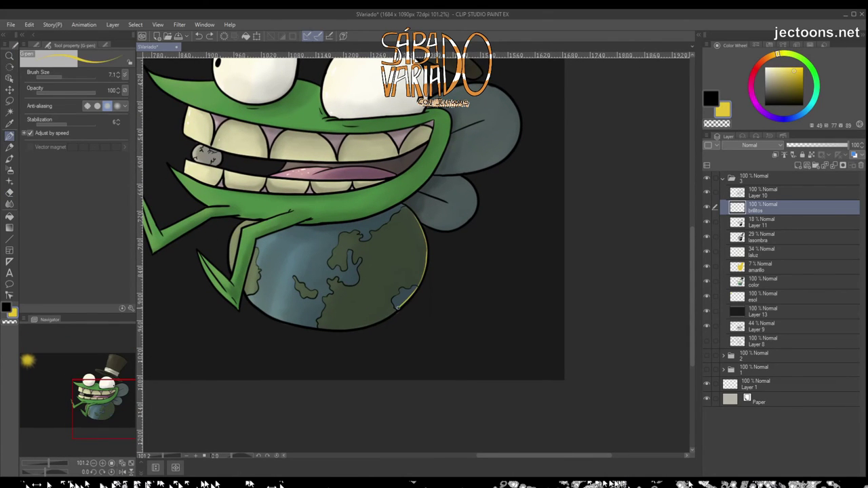
left_click_drag(402, 303, 388, 315)
key("j")
key("ctrl+z")
key("p")
key("p")
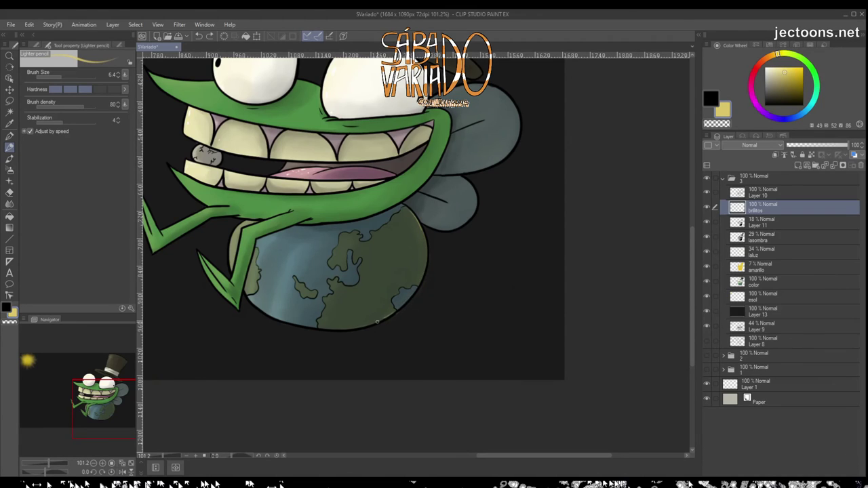
Create a new layer named nubecitas directly above the color layer.
scroll(393, 312, "down", 5)
left_click(763, 281)
key("ctrl+shift+n")
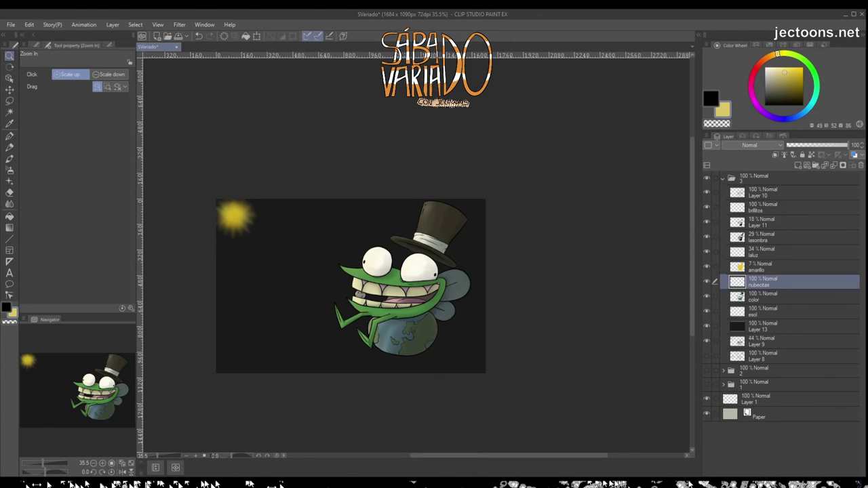
Move the sun on the esol layer further into the canvas corner so that it is partly cropped.
left_click(762, 251)
left_click(763, 312)
key("k")
left_click_drag(476, 432, 456, 414)
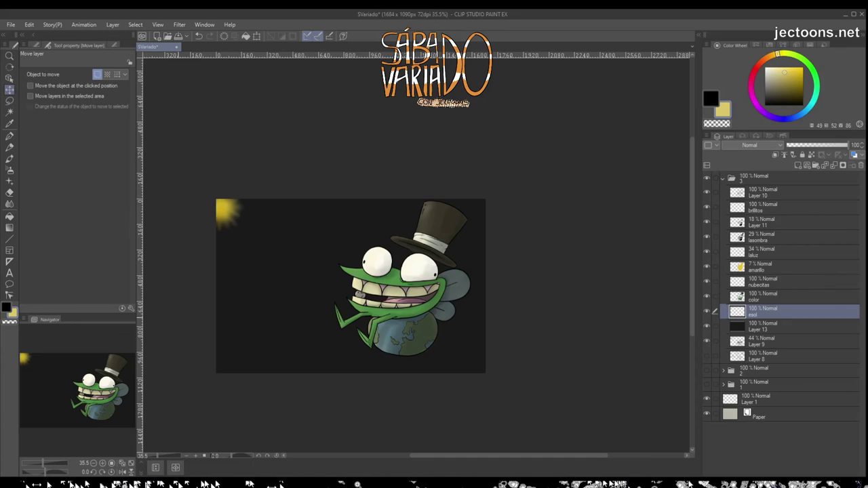
Paint soft grey clouds over the globe with the Lighter pencil at size 103.7, moving the nubecitas layer to the top at 53% opacity.
left_click(763, 281)
key("p")
key("p")
mouse_move(420, 330)
left_mouse_down()
mouse_move(434, 318)
mouse_move(407, 327)
left_mouse_up()
left_click_drag(763, 281, 762, 207)
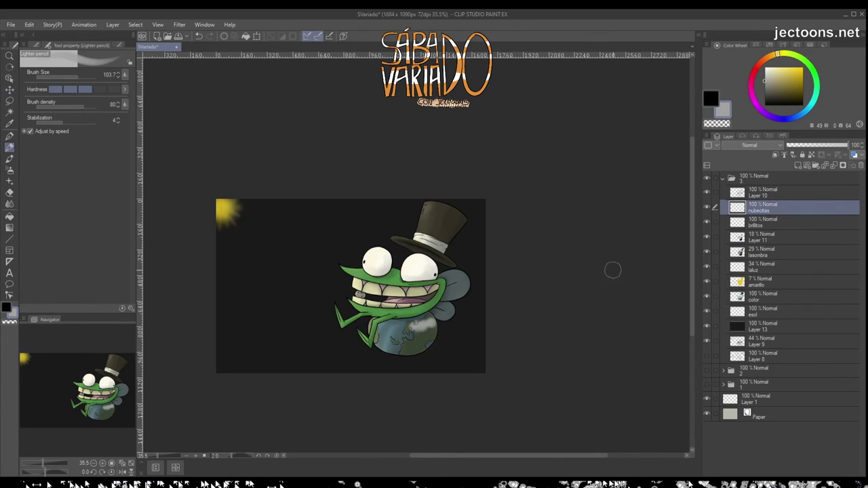
mouse_move(421, 325)
left_mouse_down()
mouse_move(395, 348)
mouse_move(424, 333)
mouse_move(395, 326)
mouse_move(402, 341)
mouse_move(408, 335)
mouse_move(413, 346)
mouse_move(474, 359)
left_mouse_up()
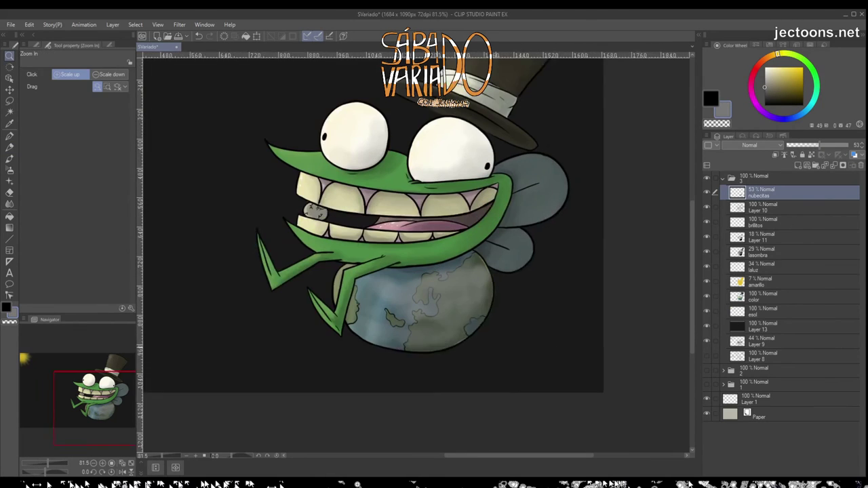
Add a new layer directly above the dark background layer and switch to the Lighter pencil at size 103.7.
key("e")
left_click(503, 365, "ctrl+shift")
left_click(466, 364, "ctrl+shift")
key("p")
key("p")
left_click(514, 323, "ctrl+shift")
key("ctrl+z")
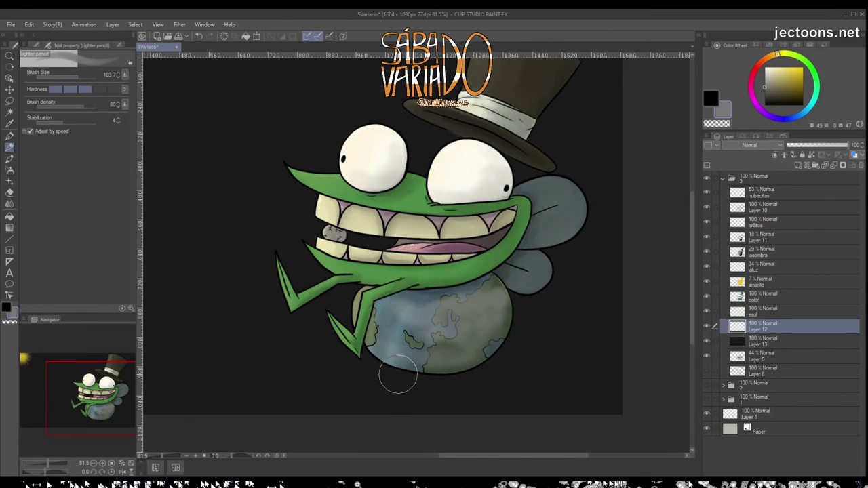
Paint a soft white glow around the character's outline on the layer above the background and set its opacity to 9%.
mouse_move(508, 287)
left_mouse_down()
mouse_move(450, 372)
mouse_move(356, 353)
mouse_move(350, 334)
mouse_move(301, 314)
mouse_move(290, 292)
mouse_move(322, 233)
mouse_move(350, 228)
mouse_move(287, 165)
mouse_move(352, 133)
mouse_move(433, 164)
mouse_move(437, 107)
mouse_move(384, 236)
mouse_move(363, 252)
left_mouse_up()
mouse_move(474, 169)
left_mouse_down()
mouse_move(441, 325)
mouse_move(474, 434)
left_mouse_up()
left_click_drag(474, 380, 464, 249)
left_click_drag(427, 292, 444, 241)
left_click_drag(795, 145, 789, 145)
left_click(765, 68)
mouse_move(269, 223)
left_mouse_down()
mouse_move(201, 197)
mouse_move(261, 252)
mouse_move(200, 319)
mouse_move(262, 357)
mouse_move(399, 384)
mouse_move(486, 250)
left_mouse_up()
scroll(485, 249, "up", 2)
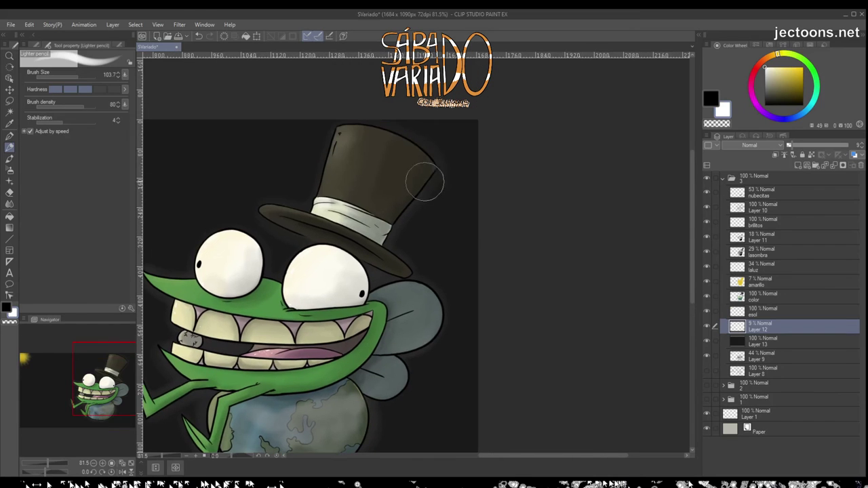
Scatter small light-grey stars across the dark space with the G-pen and add tiny highlights to the teeth and wings on the brillitos layer.
scroll(379, 361, "down", 4)
key("alt+bracketright")
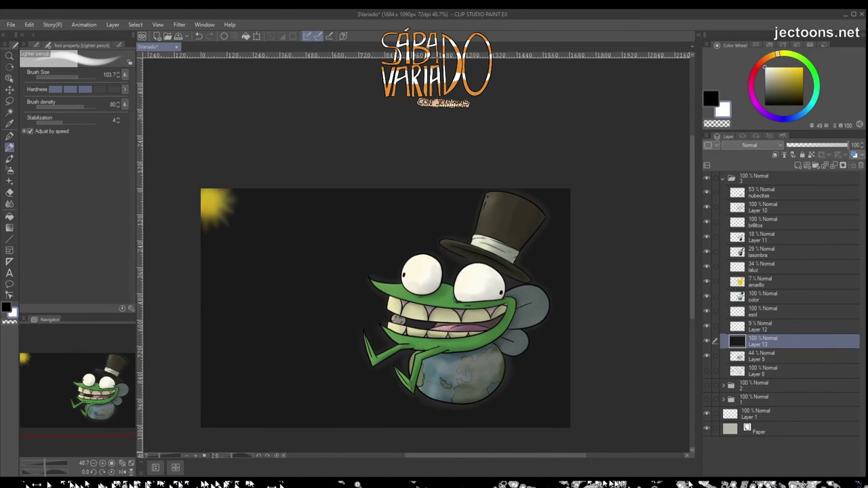
key("p")
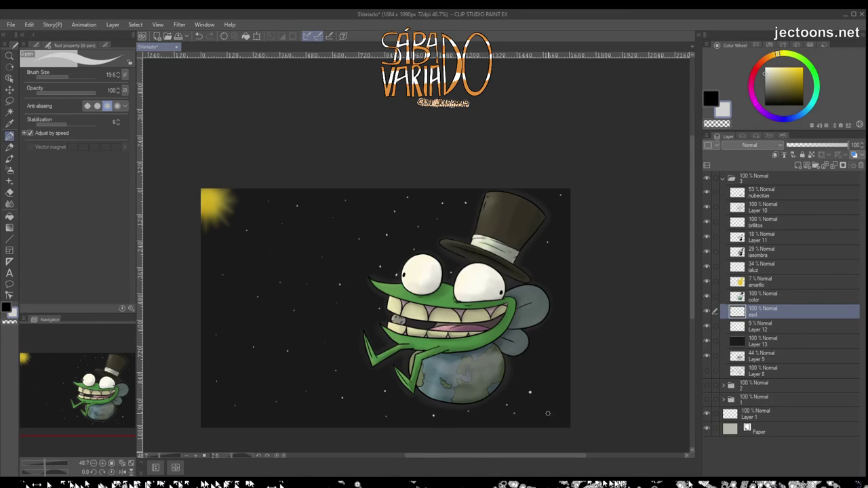
left_click(216, 346, "ctrl+shift")
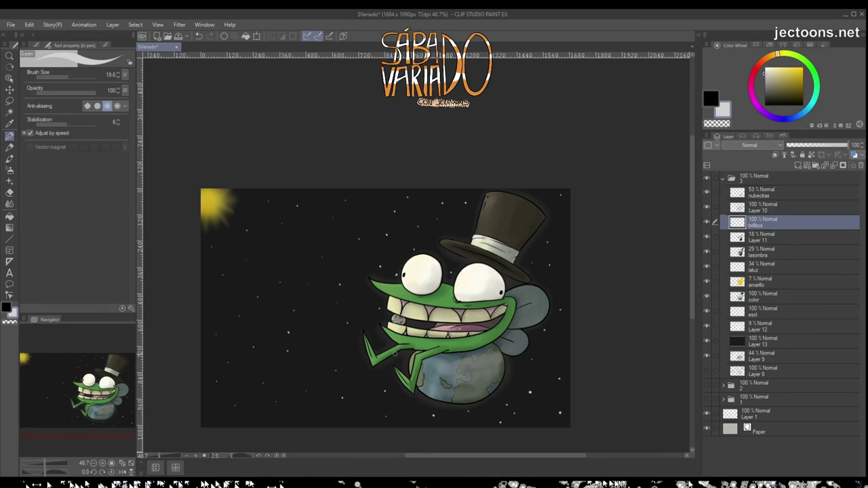
left_click(352, 366, "ctrl+shift")
left_click_drag(216, 312, 271, 312)
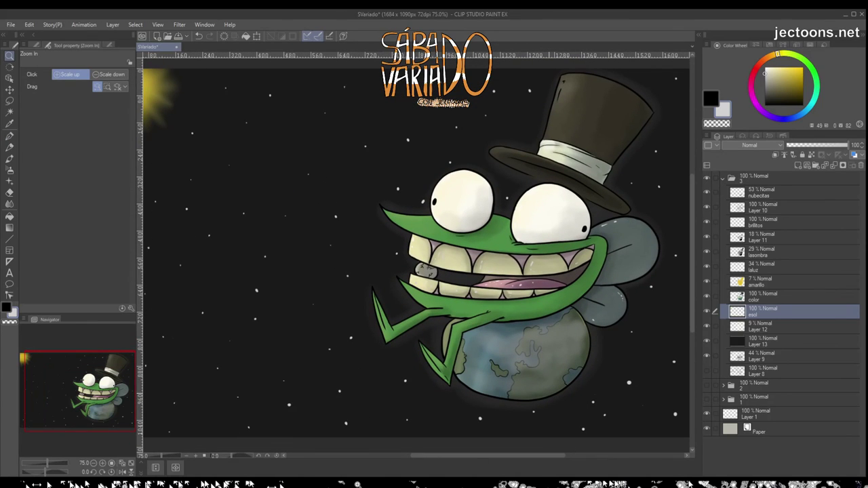
Texture the ball between the teeth with sampled grey spots on the color layer, using the G-pen at size 19.6 and the Blend tool.
left_click(426, 270, "ctrl+shift")
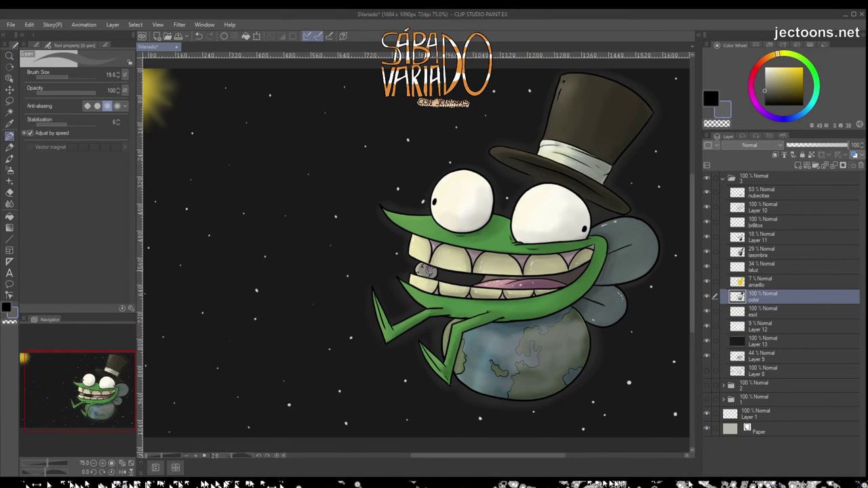
left_click(424, 270, "alt")
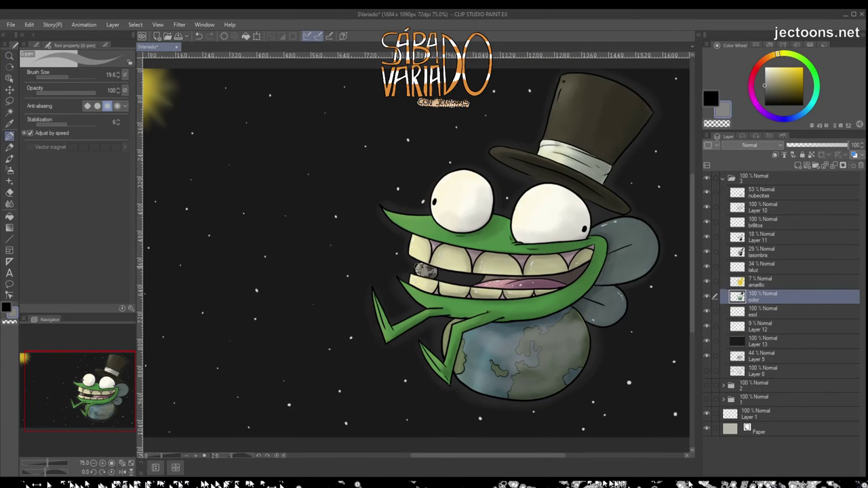
key("j")
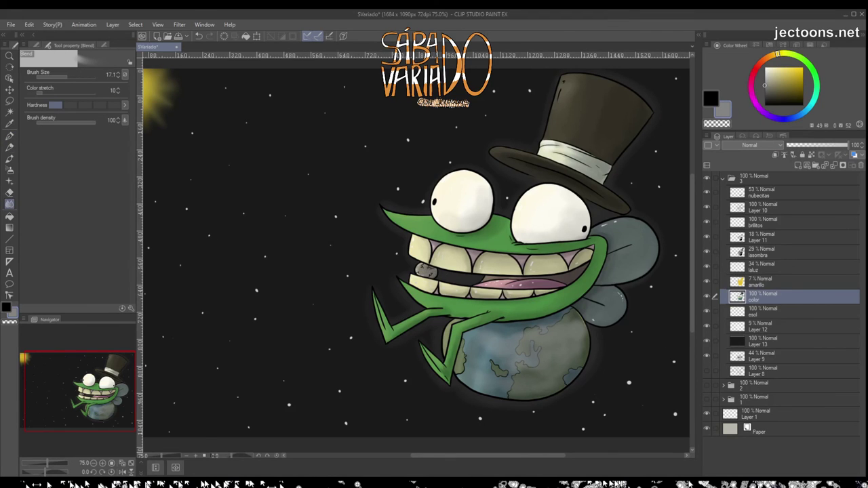
key("p")
left_click(425, 270, "alt")
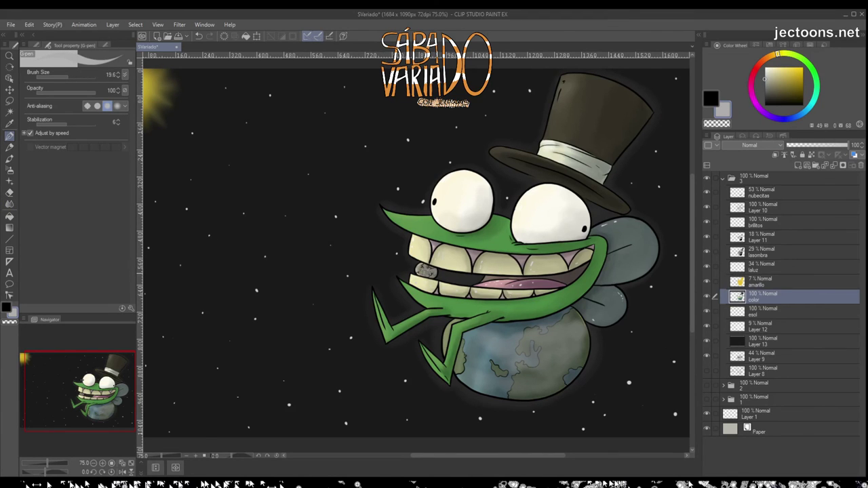
key("ctrl+minus")
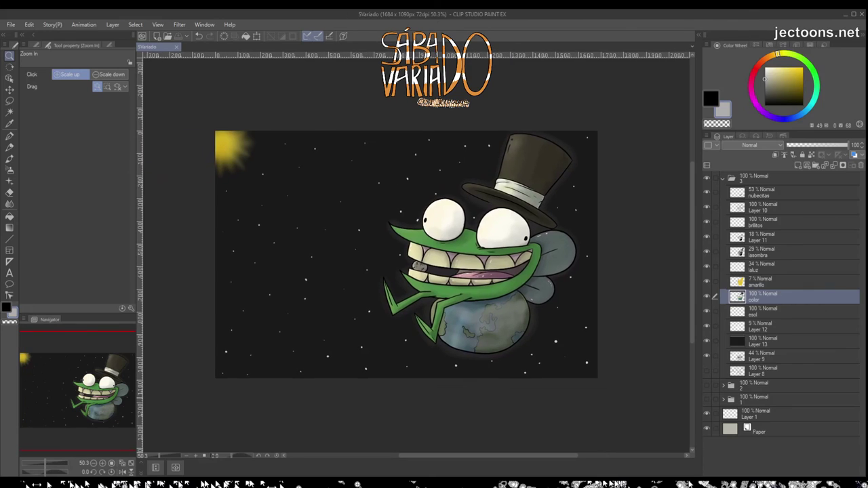